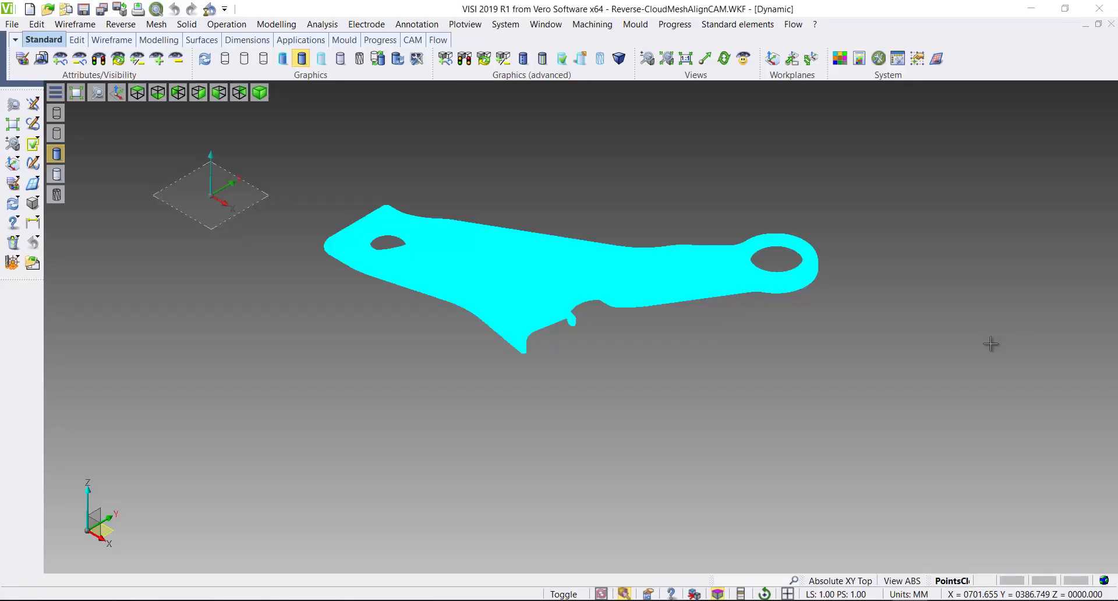
Start Points to mesh on the point cloud and assign its output to a new layer named Mesh.
{"action": "left_click", "coordinate": [119, 26]}
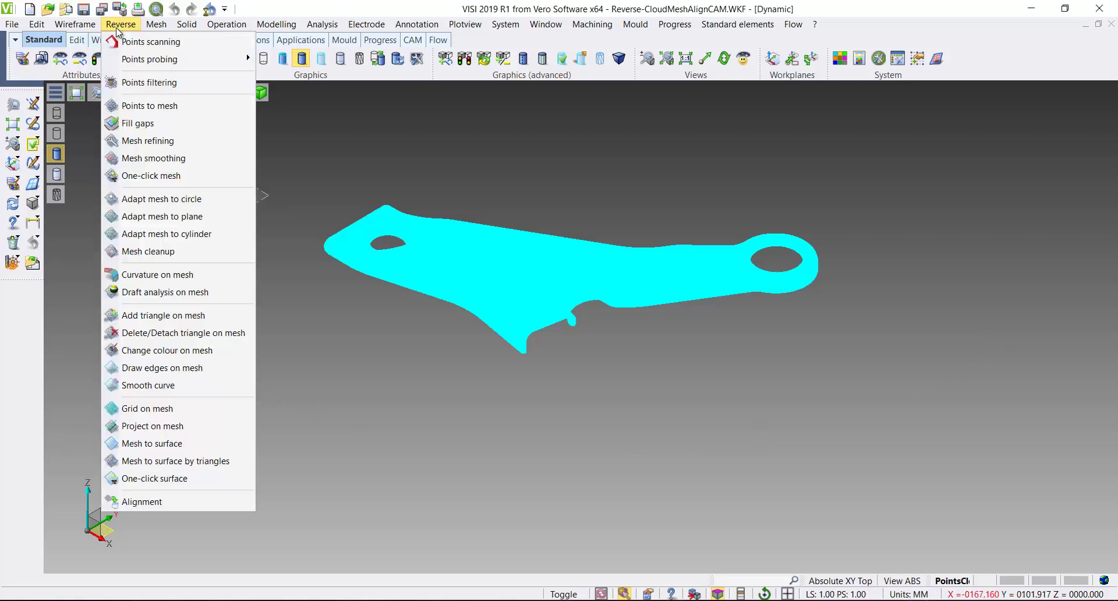
{"action": "left_click", "coordinate": [113, 106]}
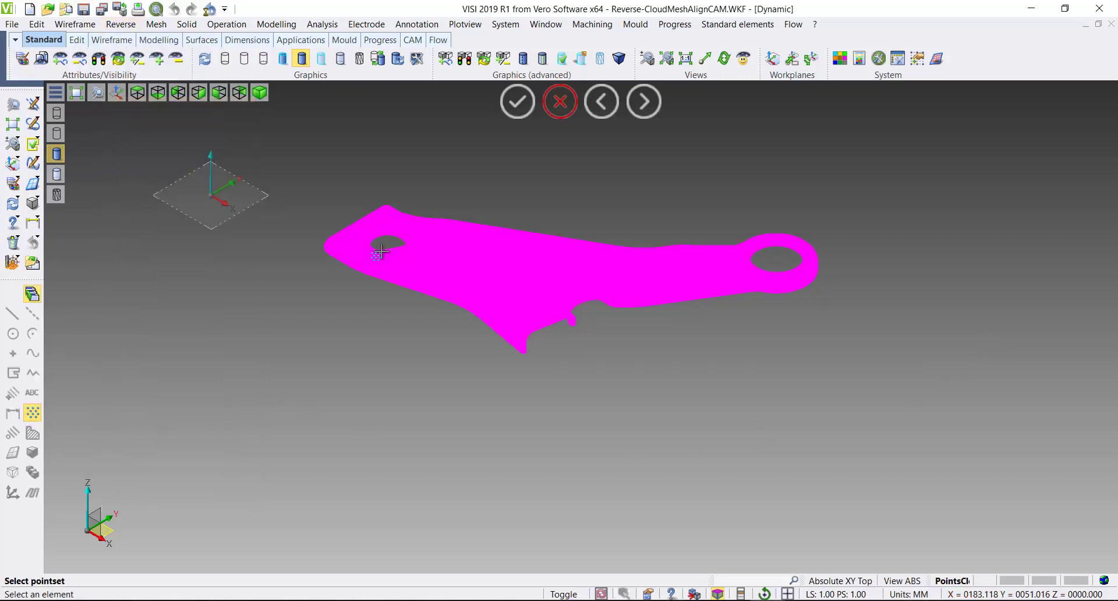
{"action": "left_click", "coordinate": [382, 251]}
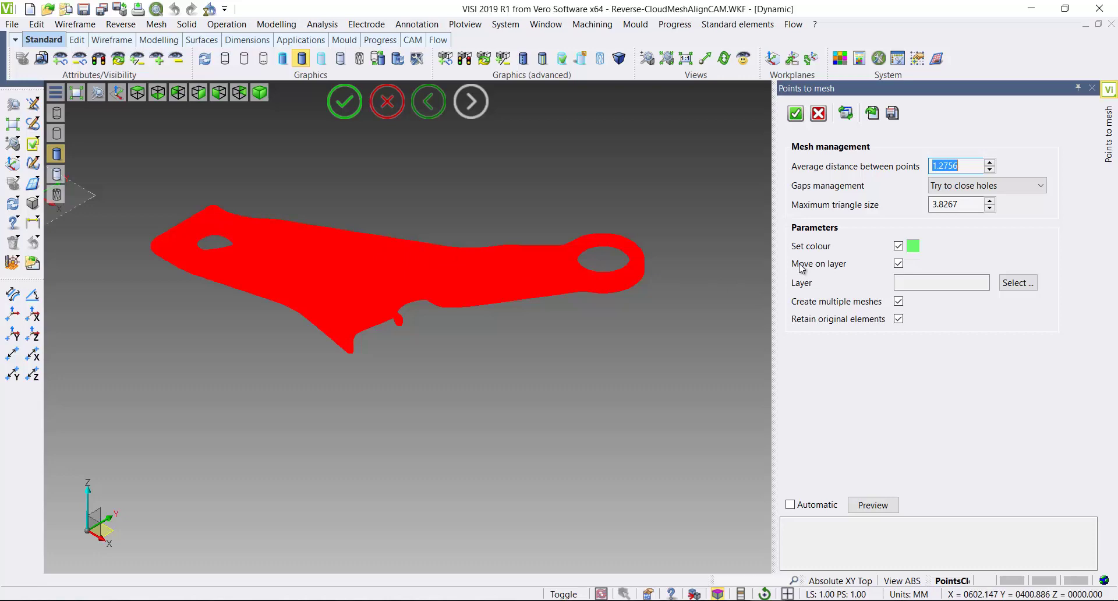
{"action": "left_click", "coordinate": [1016, 284]}
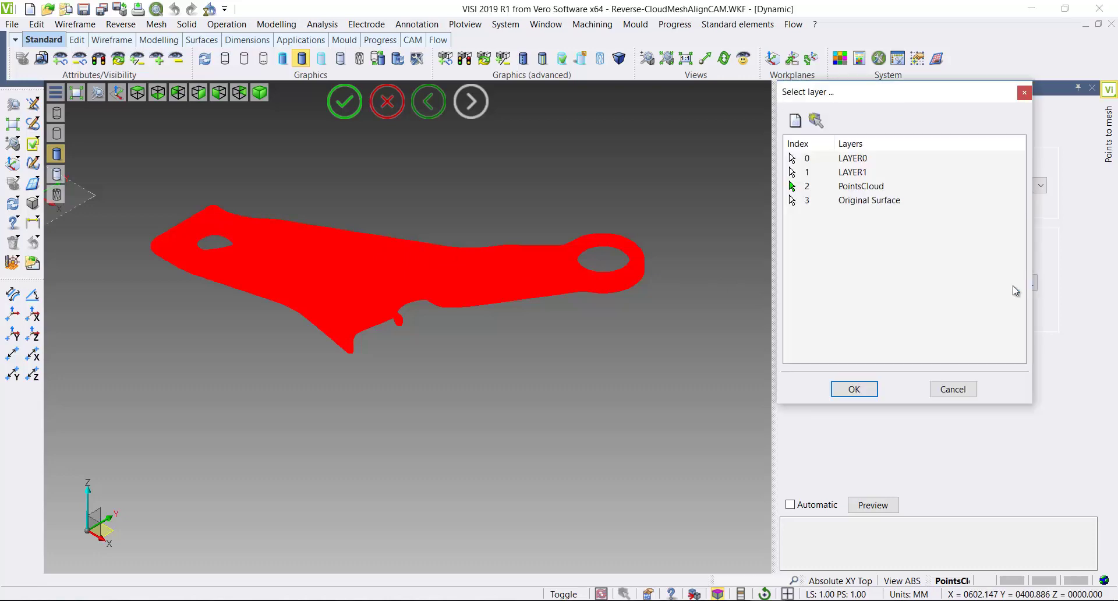
{"action": "left_click", "coordinate": [795, 121]}
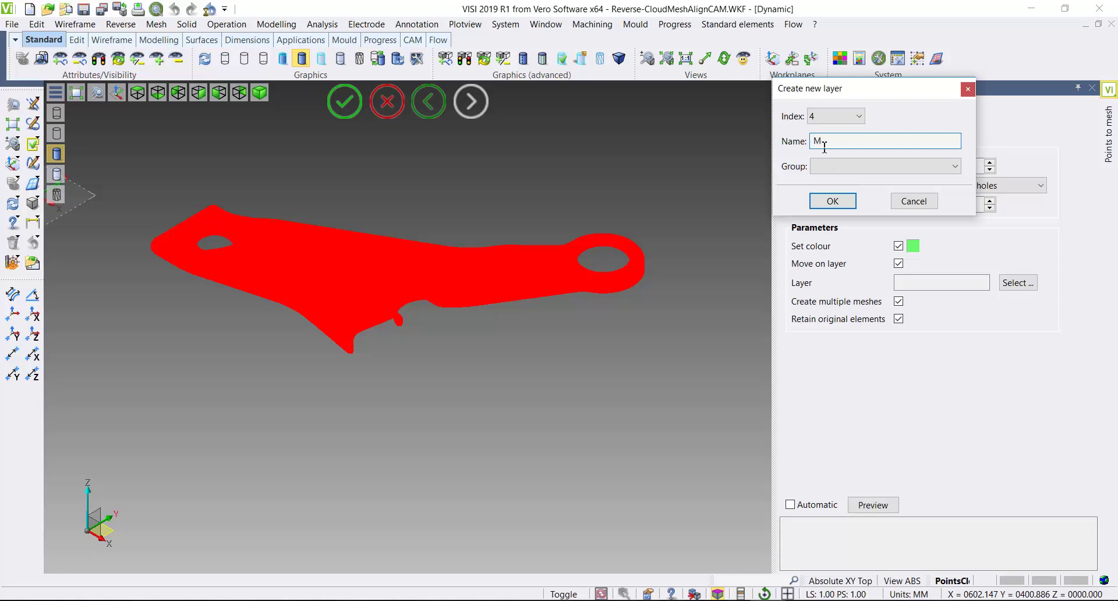
{"action": "left_click", "coordinate": [816, 201]}
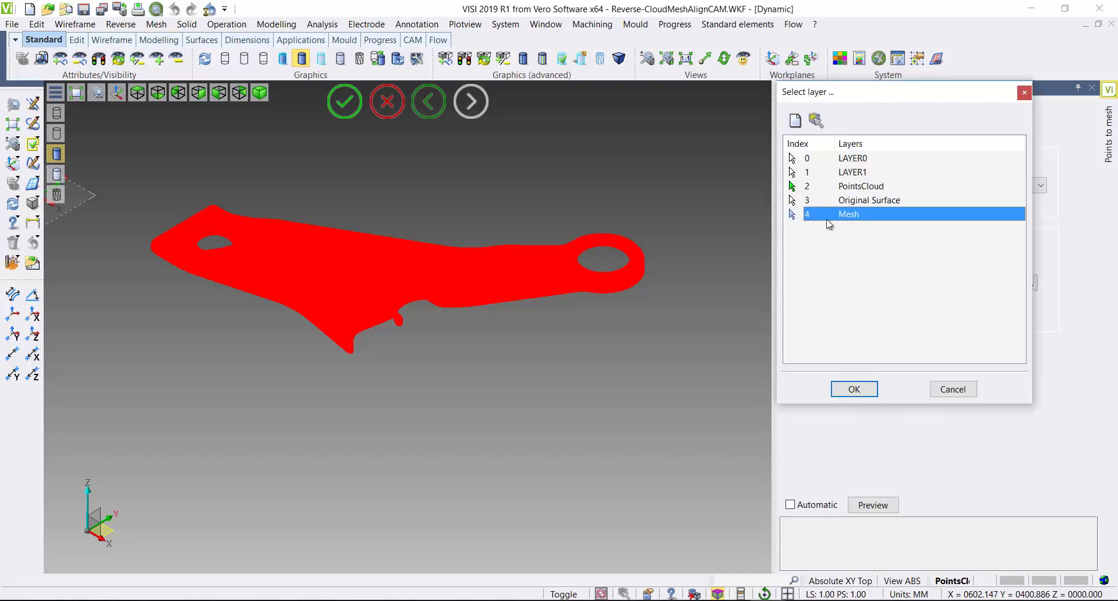
{"action": "left_click", "coordinate": [852, 389]}
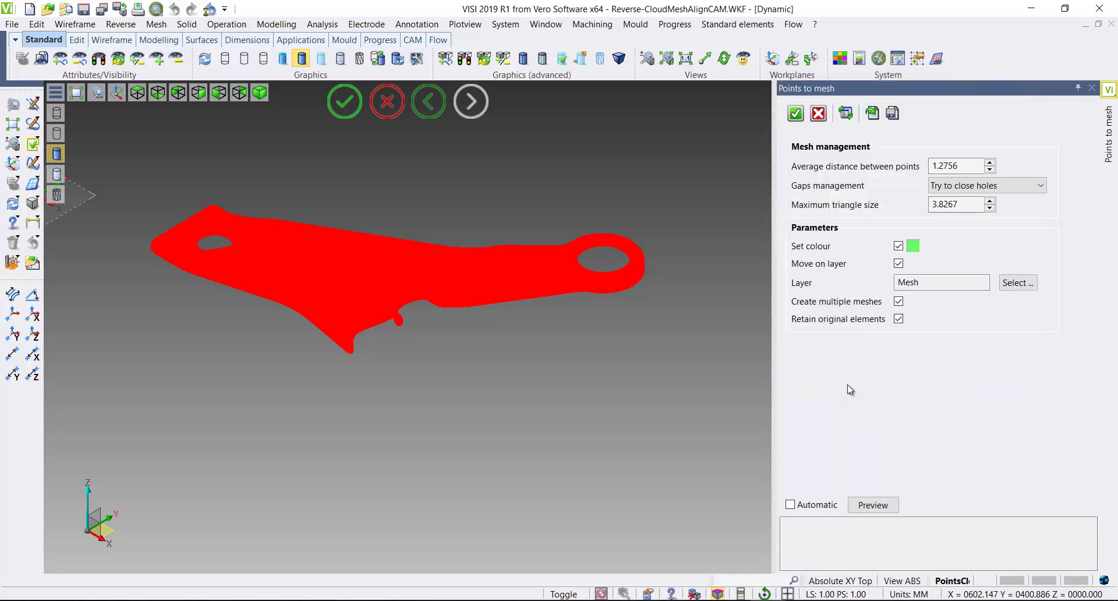
Preview the triangulation of the point cloud and create the mesh.
{"action": "left_click", "coordinate": [872, 505]}
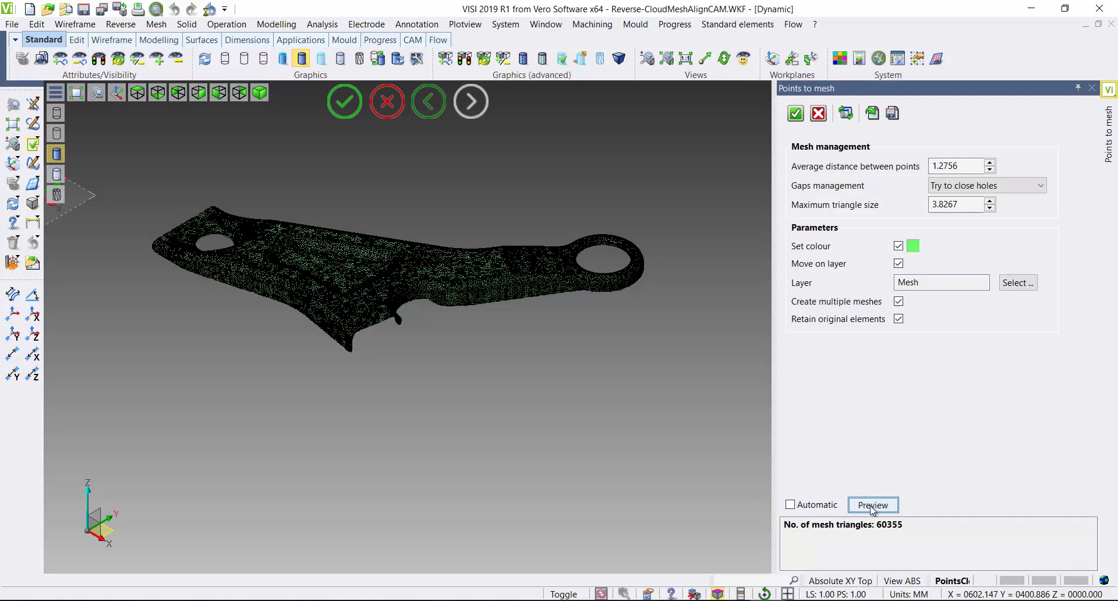
{"action": "scroll", "coordinate": [423, 235], "scroll_direction": "up", "scroll_amount": 3}
{"action": "scroll", "coordinate": [423, 236], "scroll_direction": "down", "scroll_amount": 2}
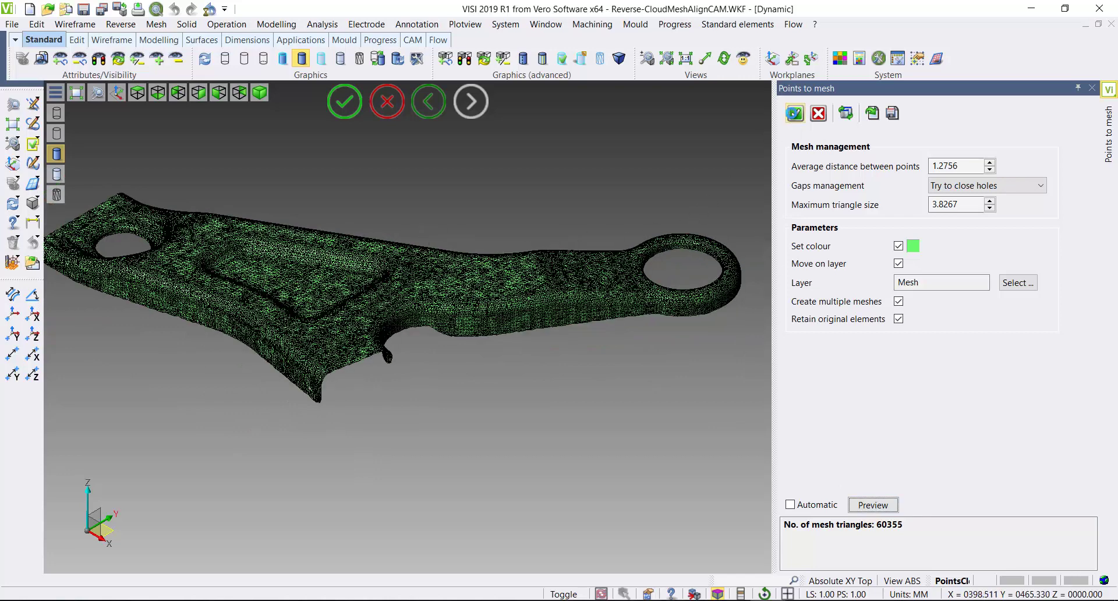
{"action": "left_click", "coordinate": [795, 113]}
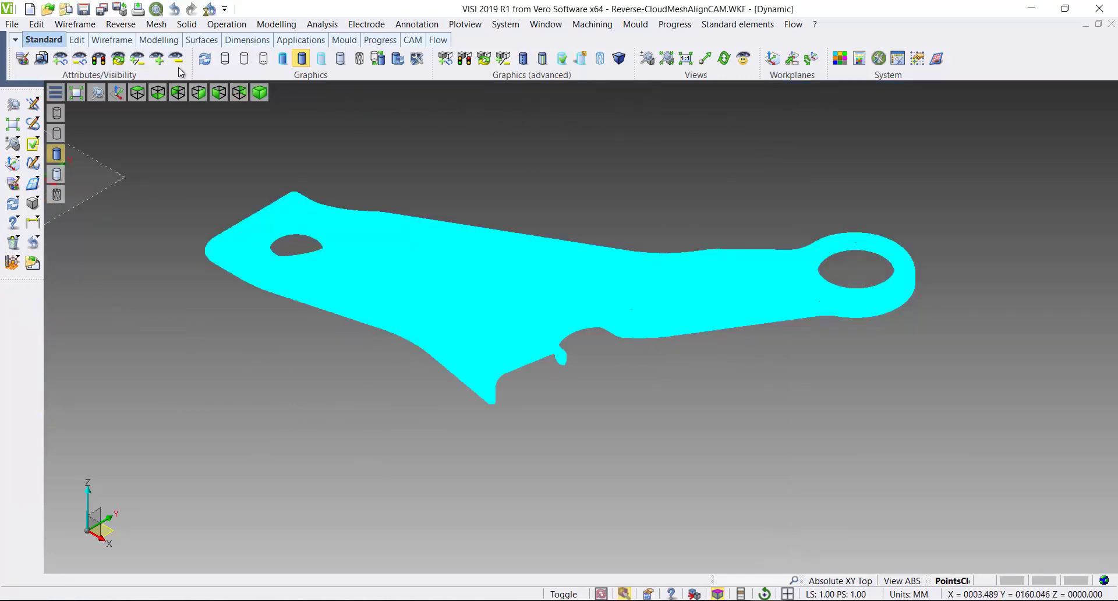
Refine the mesh with a deviation error of 0.2, placing the result on a new layer named Refined.
{"action": "left_click", "coordinate": [117, 24]}
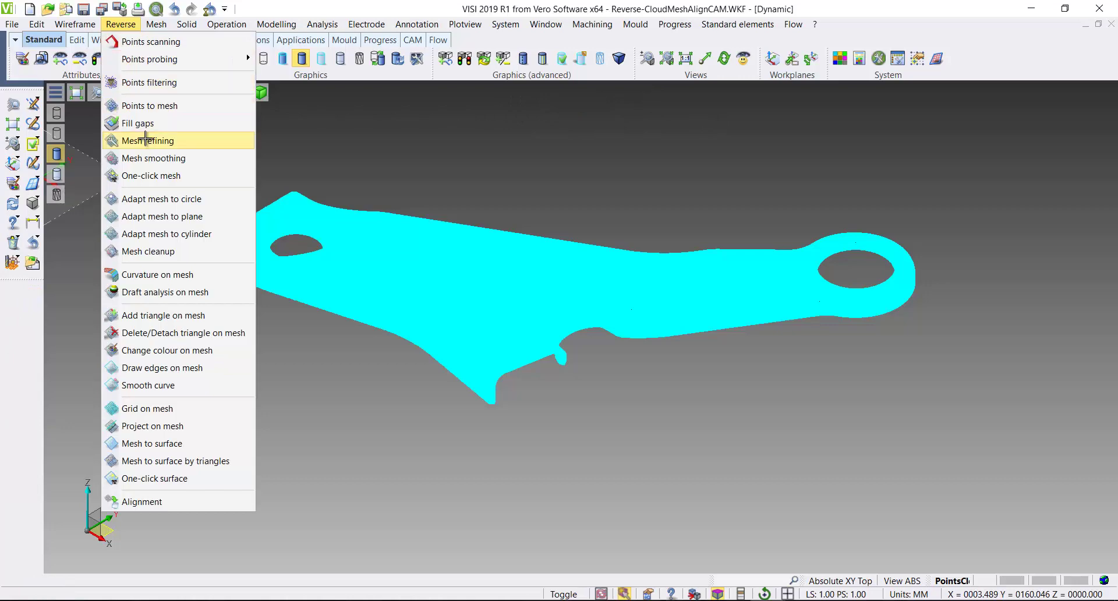
{"action": "left_click", "coordinate": [169, 139]}
{"action": "left_click", "coordinate": [378, 282]}
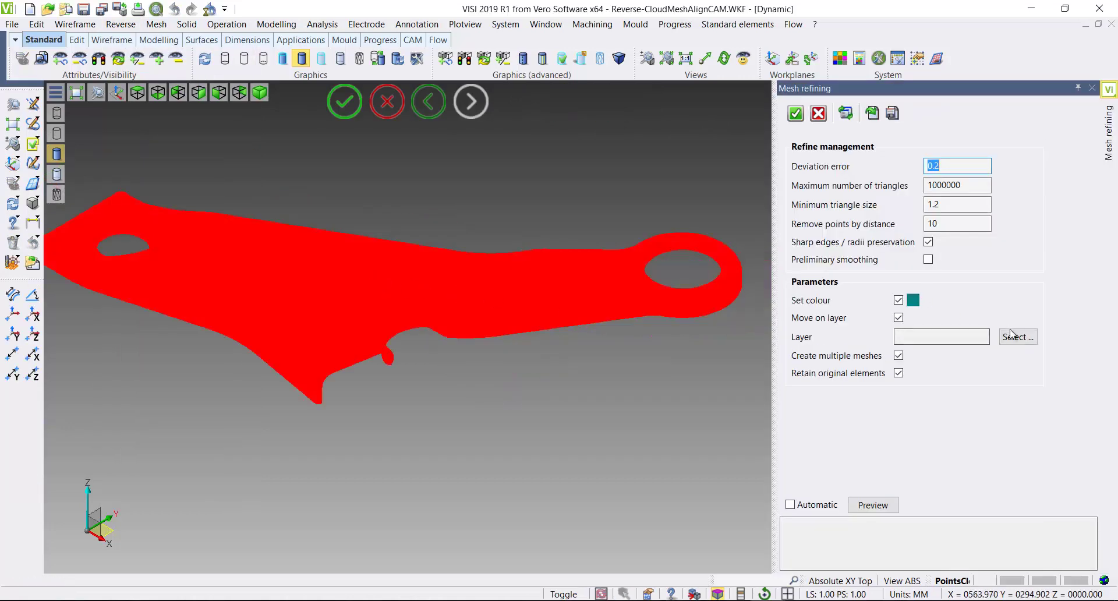
{"action": "left_click", "coordinate": [1019, 338]}
{"action": "left_click", "coordinate": [795, 120]}
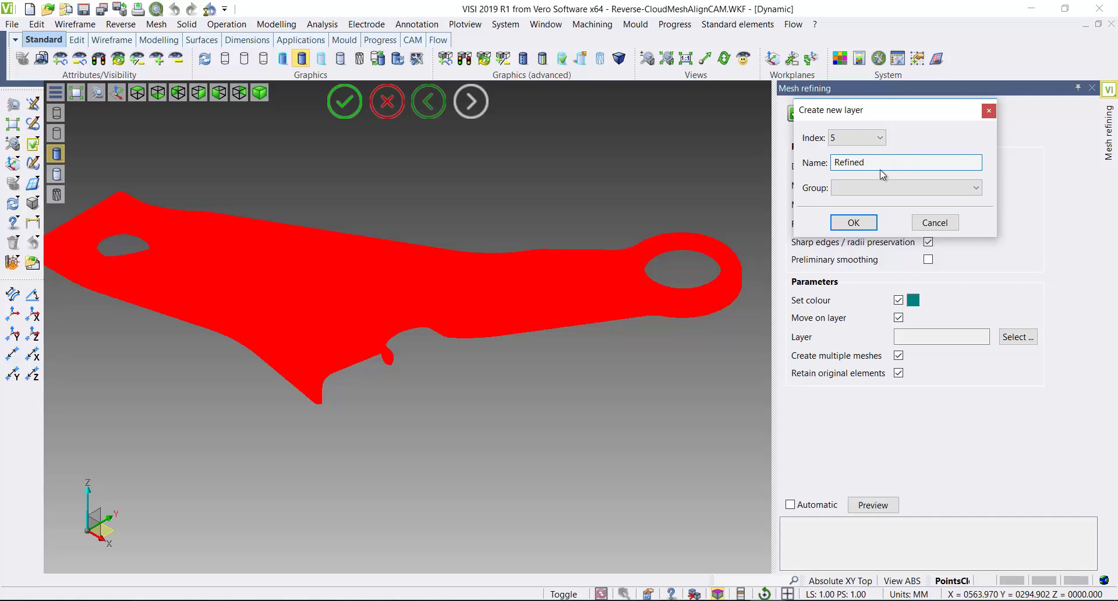
{"action": "left_click", "coordinate": [861, 226]}
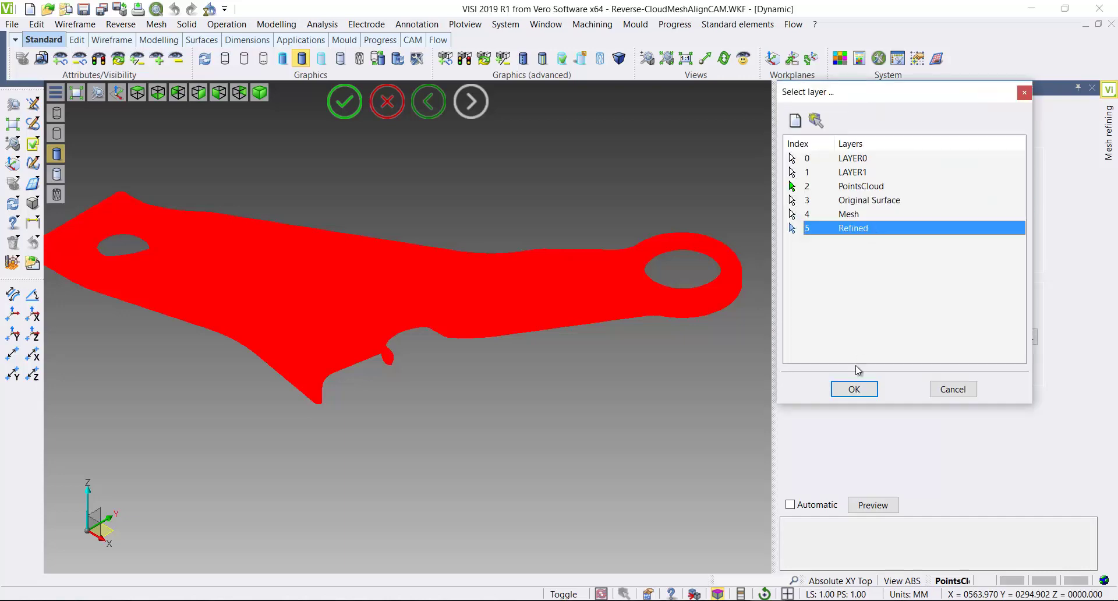
{"action": "left_click", "coordinate": [854, 388]}
{"action": "left_click", "coordinate": [883, 507]}
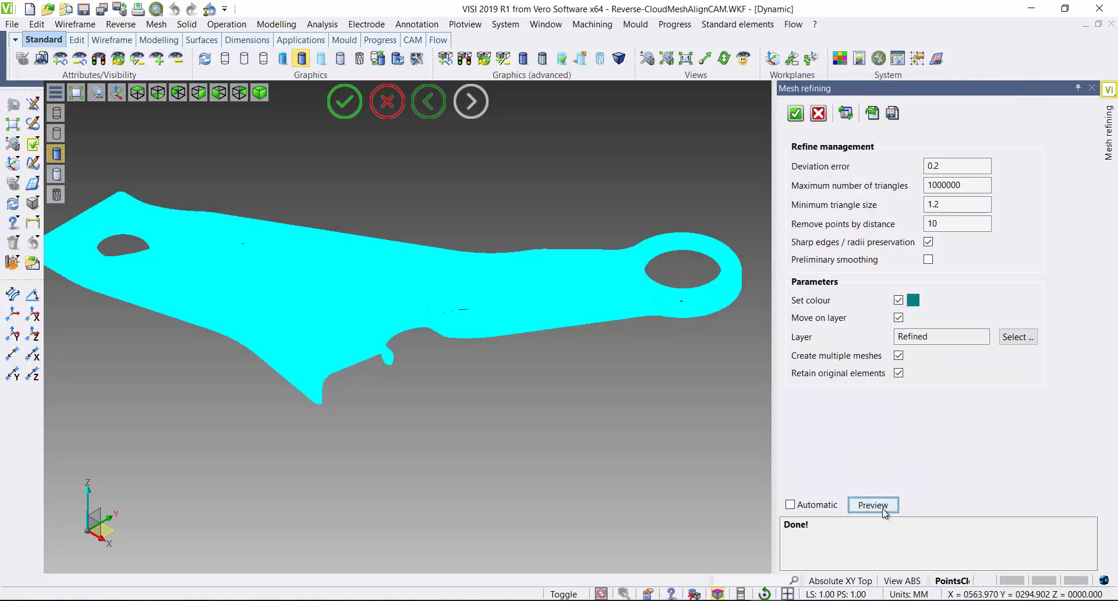
{"action": "left_click", "coordinate": [796, 114]}
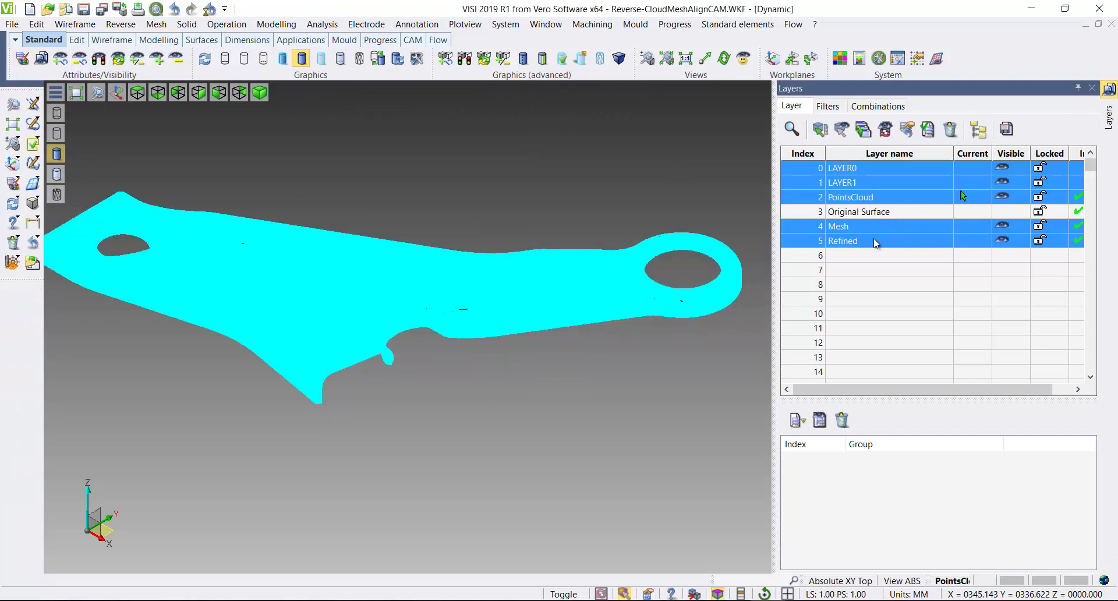
Show only the Refined layer, make it current, and inspect the refined mesh.
{"action": "left_click", "coordinate": [874, 239]}
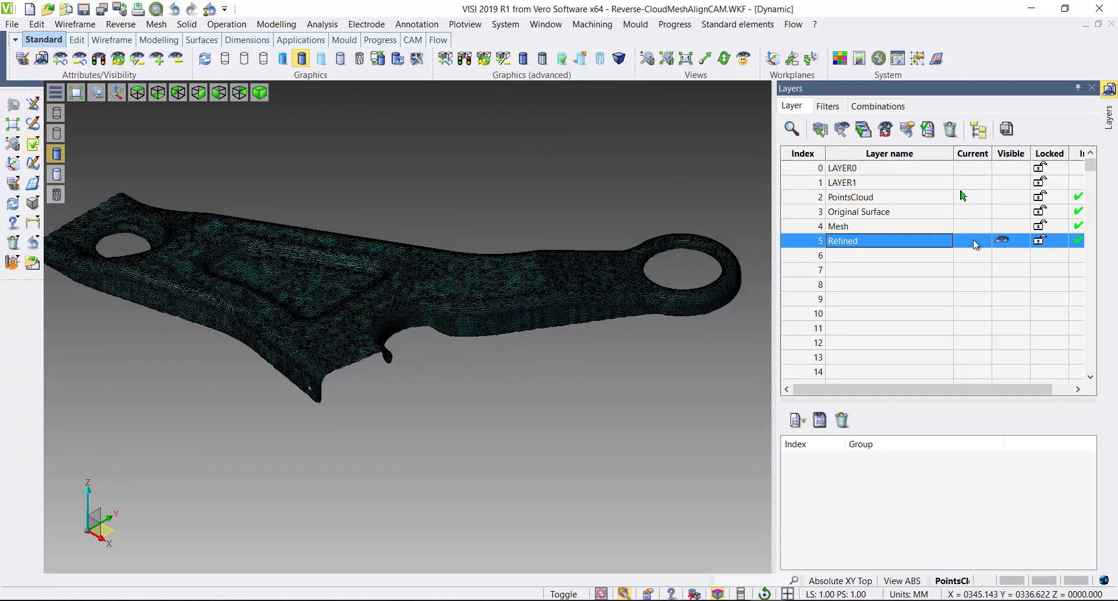
{"action": "left_click", "coordinate": [971, 240]}
{"action": "middle_click_drag", "start_coordinate": [426, 374], "coordinate": [515, 354]}
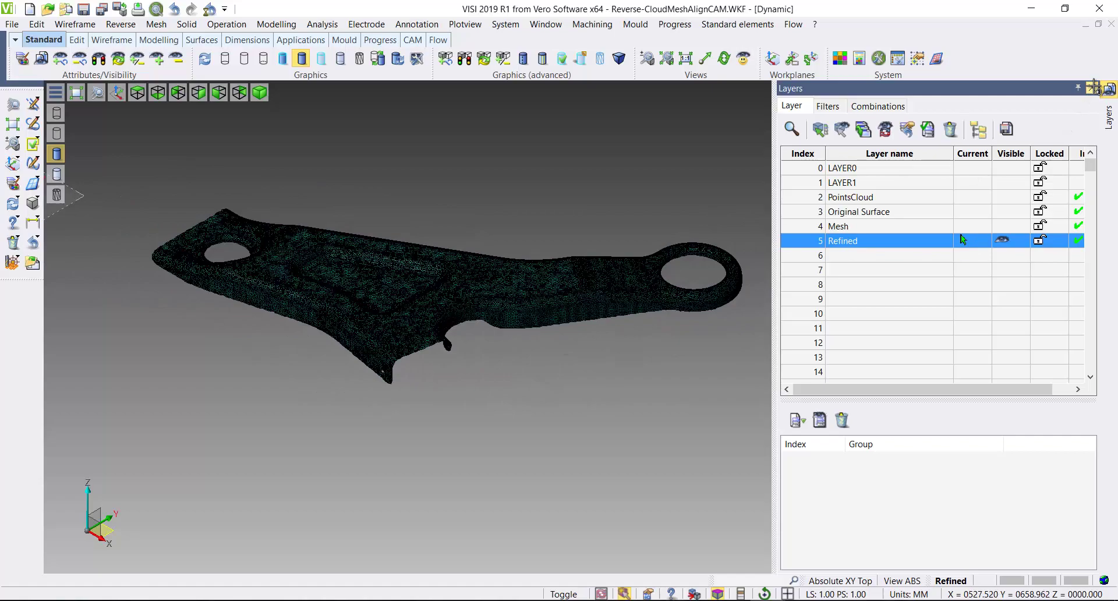
{"action": "scroll", "coordinate": [512, 367], "scroll_direction": "up", "scroll_amount": 5}
{"action": "scroll", "coordinate": [569, 374], "scroll_direction": "down", "scroll_amount": 3}
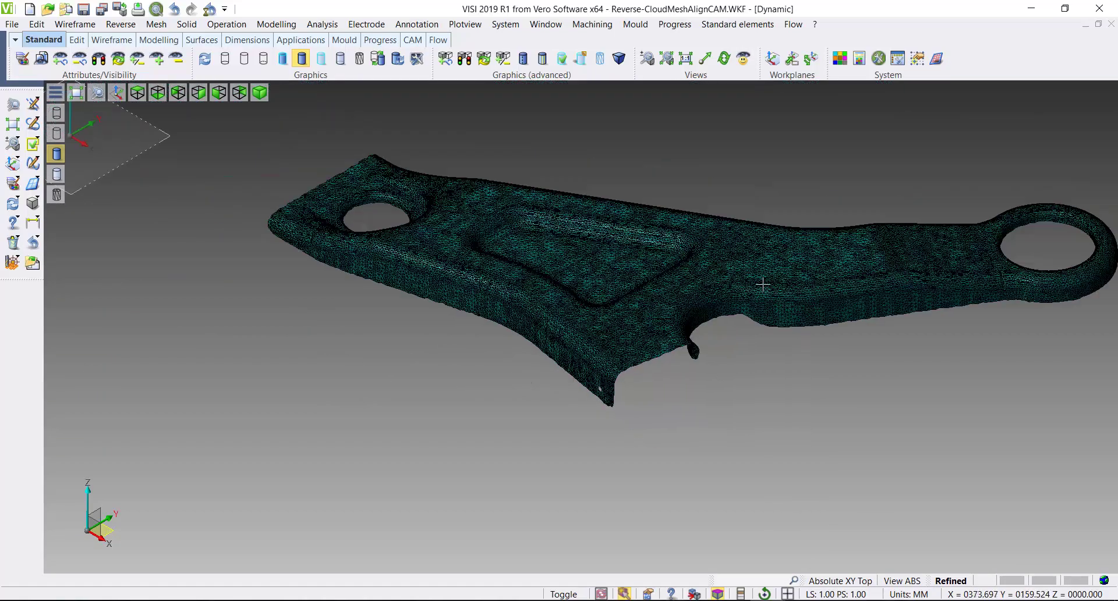
{"action": "scroll", "coordinate": [815, 282], "scroll_direction": "up", "scroll_amount": 3}
{"action": "scroll", "coordinate": [874, 279], "scroll_direction": "down", "scroll_amount": 2}
Start Fill gaps on the refined mesh with the Fill only selected method and select all its open boundaries.
{"action": "left_click", "coordinate": [121, 25]}
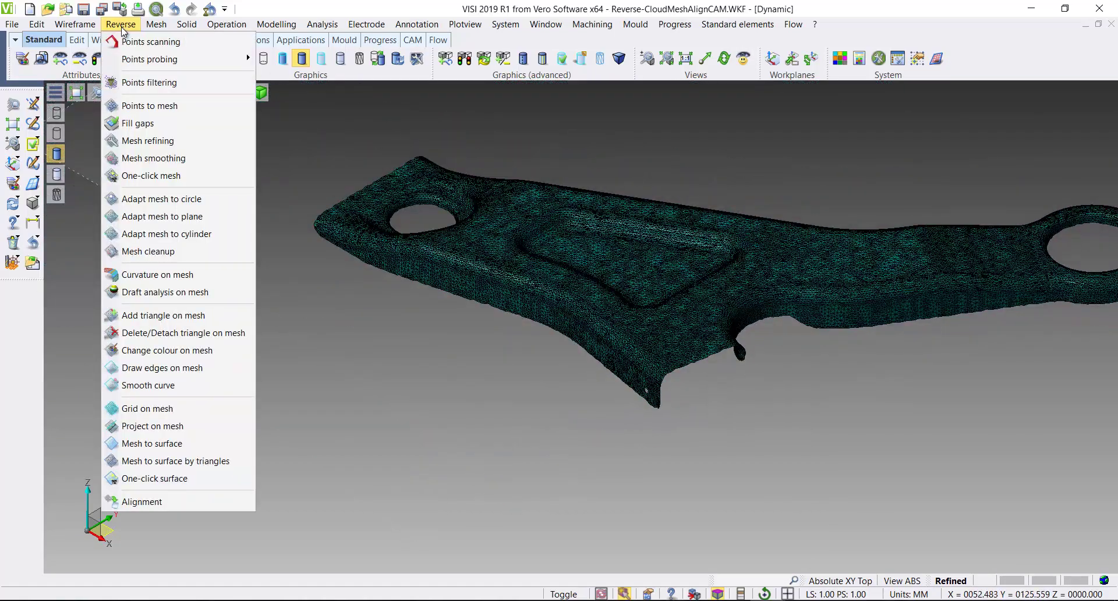
{"action": "left_click", "coordinate": [200, 122]}
{"action": "left_click", "coordinate": [670, 342]}
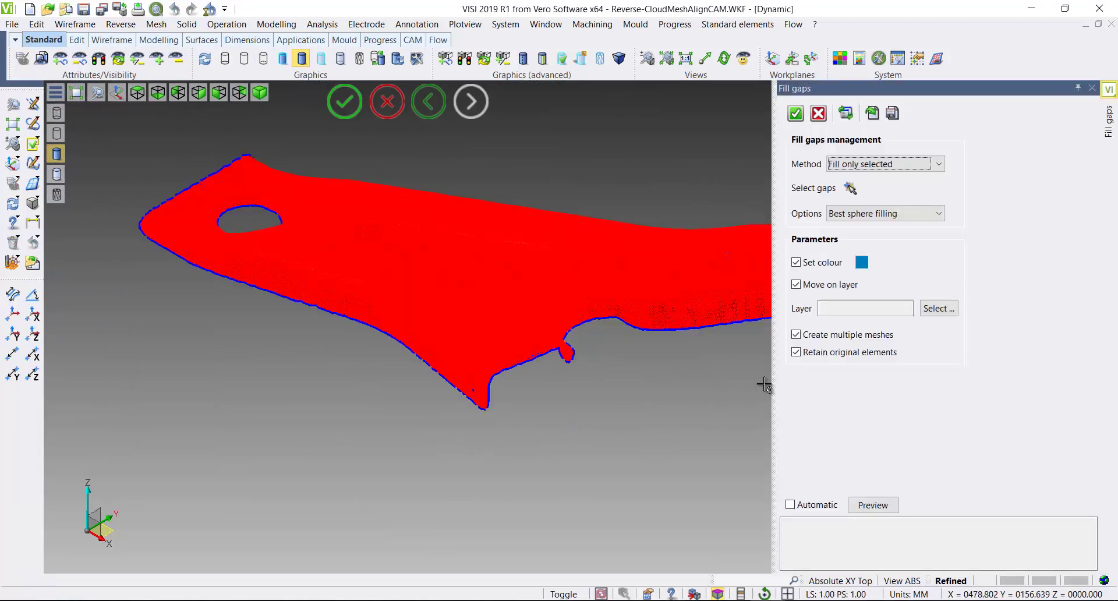
{"action": "left_click", "coordinate": [851, 188]}
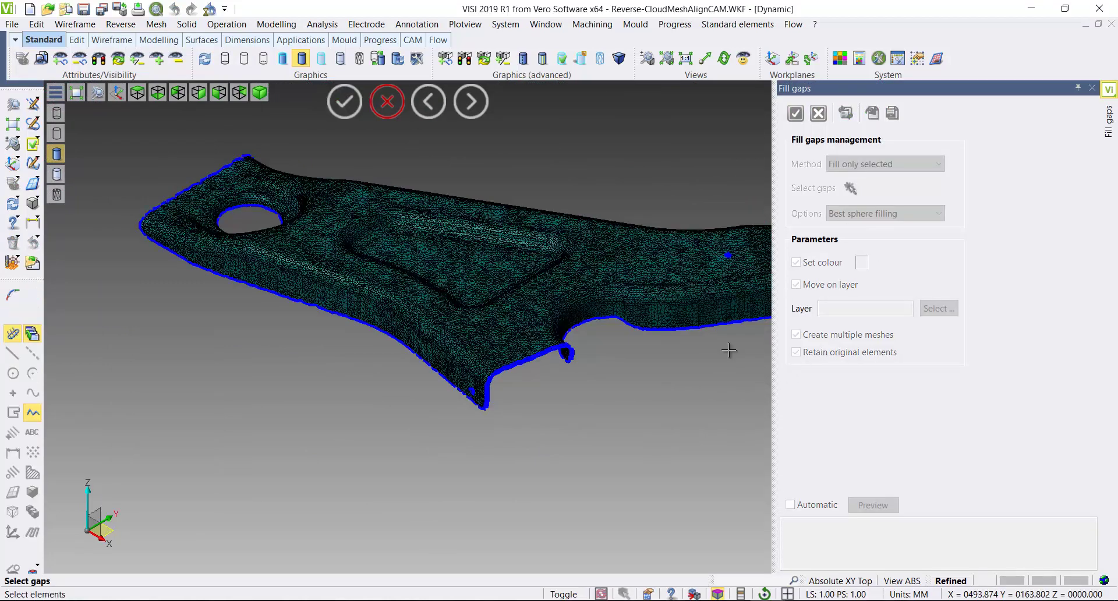
{"action": "scroll", "coordinate": [619, 448], "scroll_direction": "down", "scroll_amount": 2}
{"action": "scroll", "coordinate": [643, 460], "scroll_direction": "down", "scroll_amount": 2}
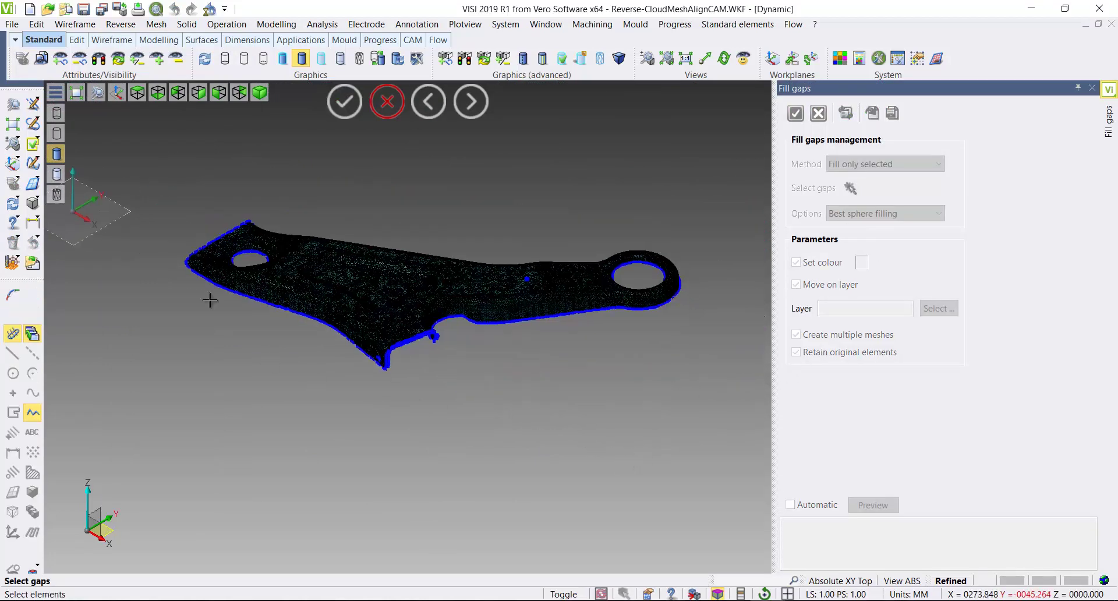
{"action": "left_click_drag", "start_coordinate": [158, 173], "coordinate": [715, 445]}
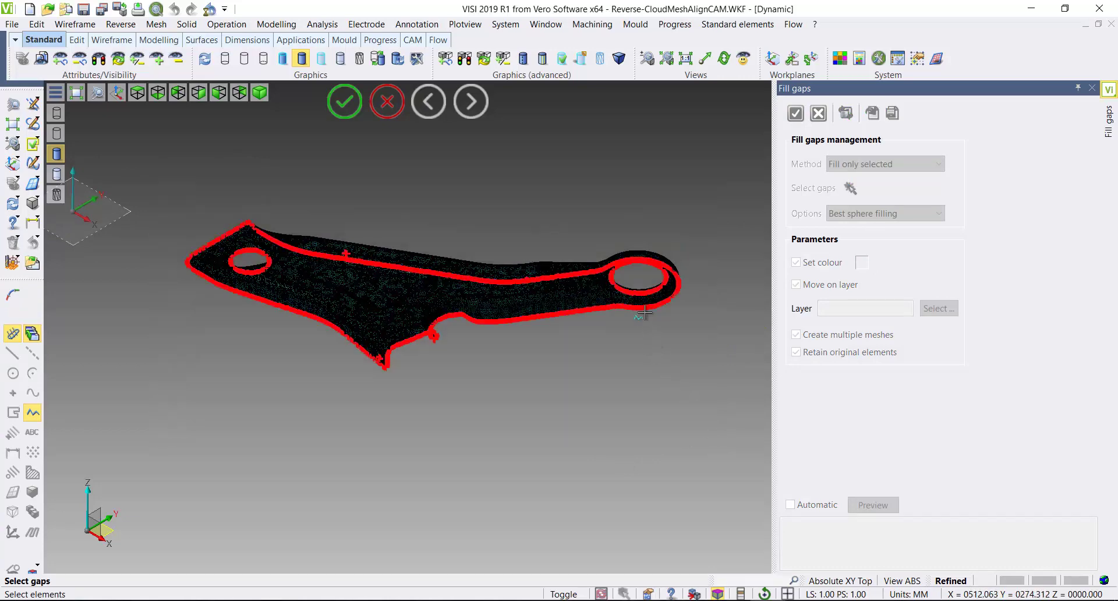
Exclude the part's outer contour and the two large hole edges from the gap selection, leaving only the small gaps.
{"action": "left_click", "coordinate": [641, 308]}
{"action": "left_click", "coordinate": [614, 268]}
{"action": "scroll", "coordinate": [614, 268], "scroll_direction": "up", "scroll_amount": 1}
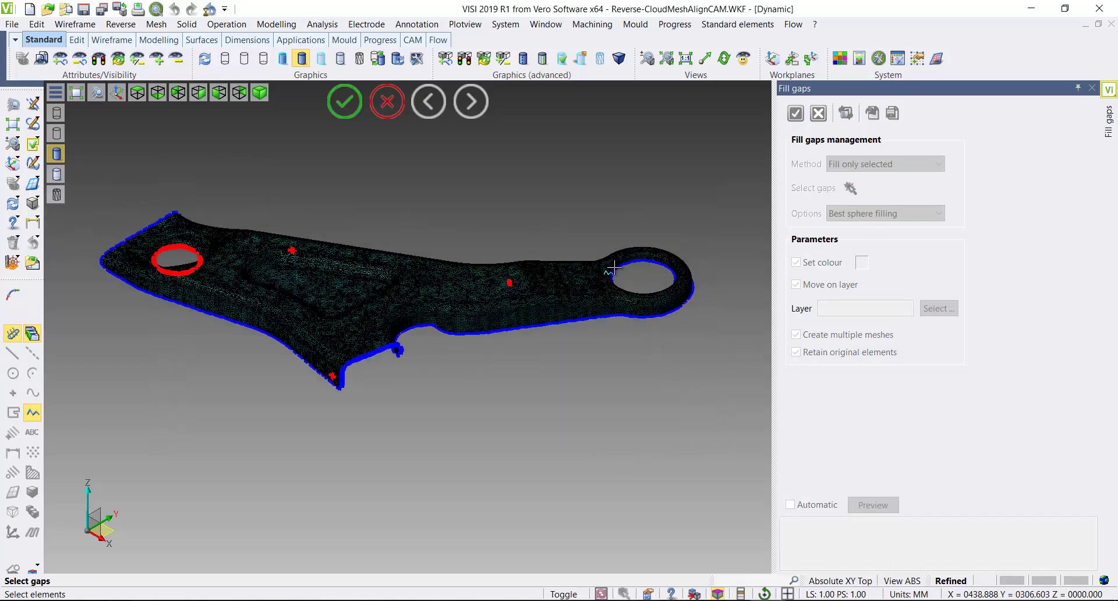
{"action": "left_click", "coordinate": [187, 252]}
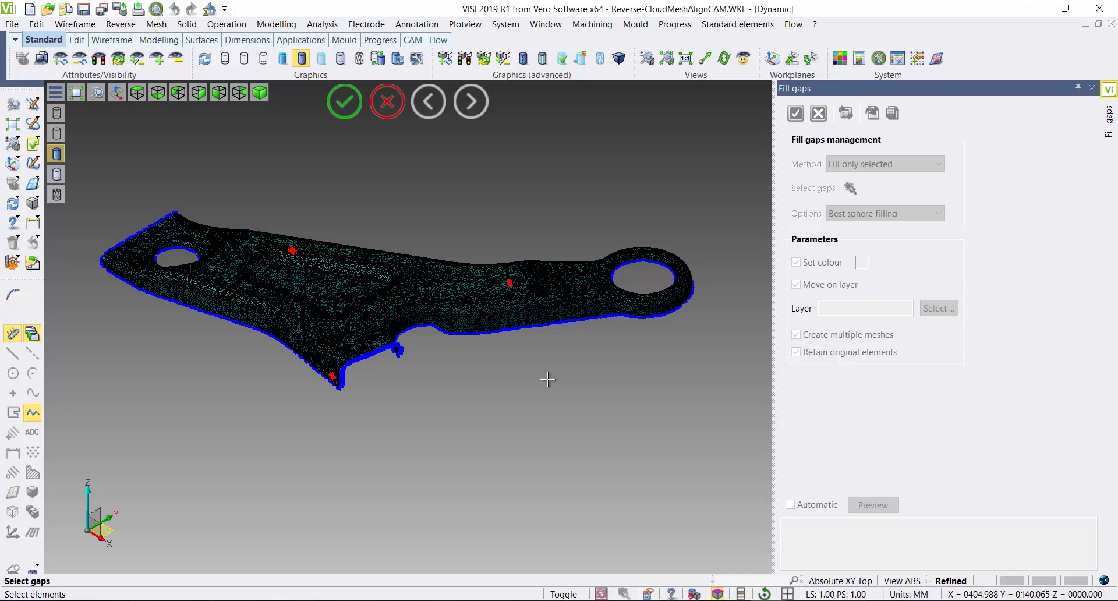
{"action": "right_click", "coordinate": [600, 441]}
Preview the gap filling and examine the patched areas on the mesh up close.
{"action": "left_click", "coordinate": [853, 502]}
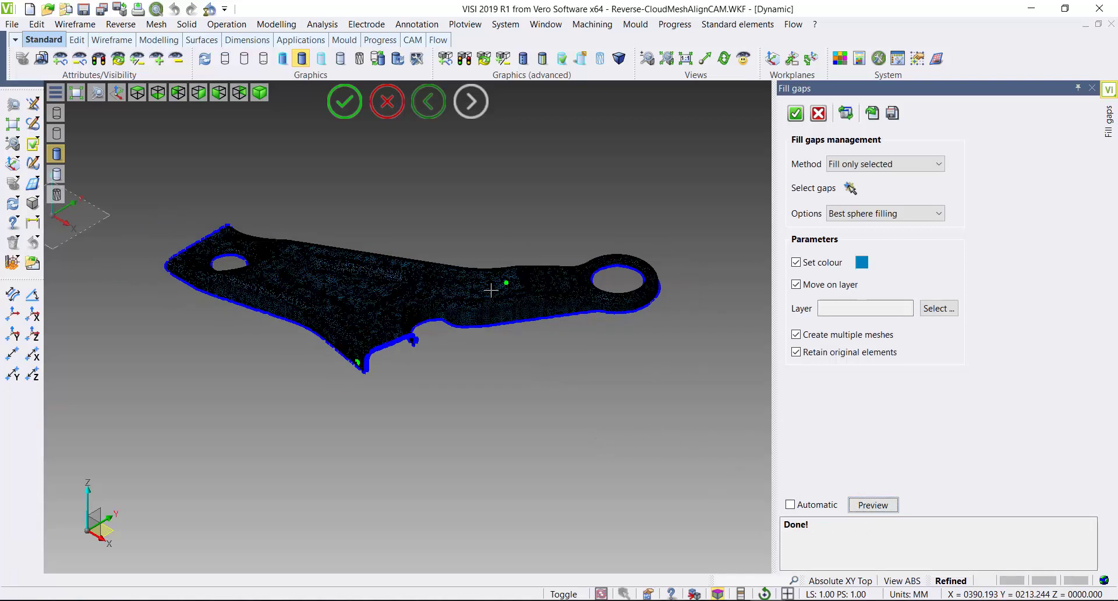
{"action": "scroll", "coordinate": [495, 326], "scroll_direction": "up", "scroll_amount": 3}
{"action": "scroll", "coordinate": [493, 339], "scroll_direction": "down", "scroll_amount": 4}
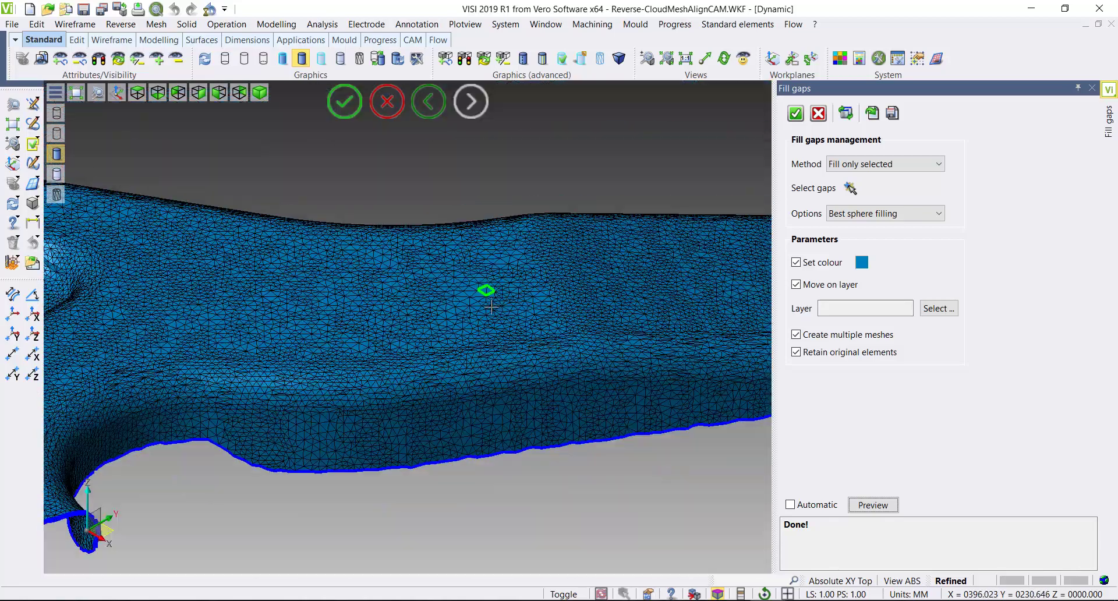
{"action": "scroll", "coordinate": [520, 445], "scroll_direction": "down", "scroll_amount": 3}
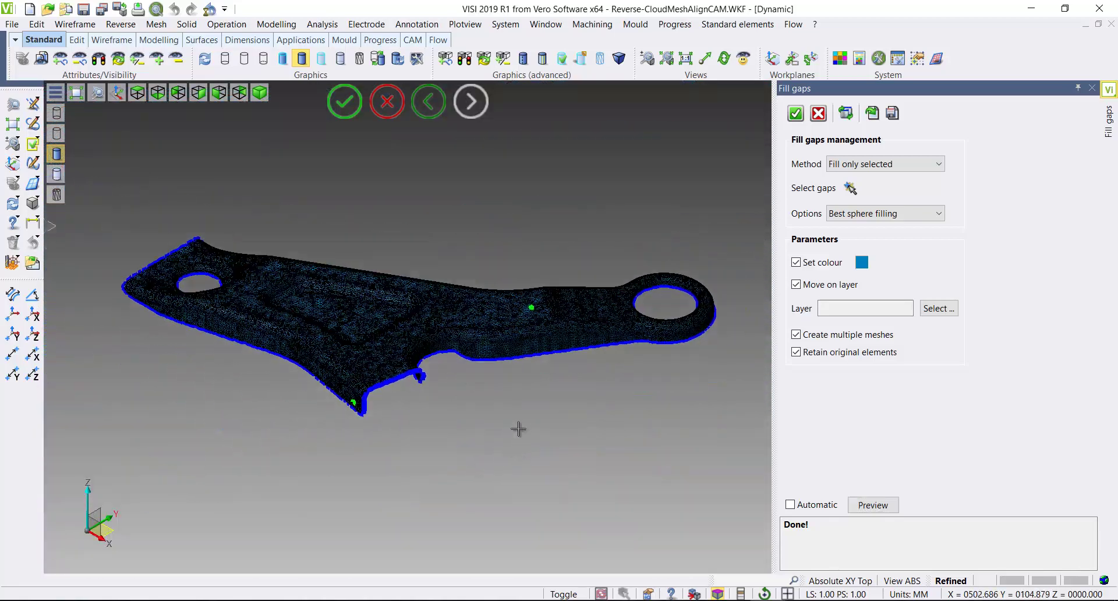
Assign the filled mesh to a new layer named MeshClosed and apply the gap filling.
{"action": "left_click", "coordinate": [931, 308]}
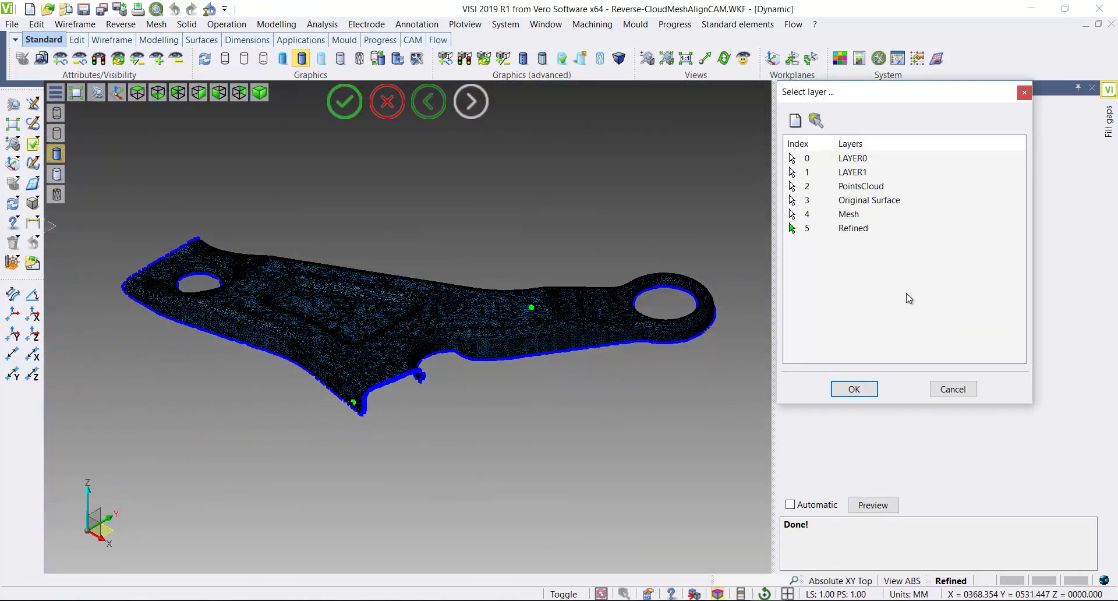
{"action": "left_click", "coordinate": [797, 123]}
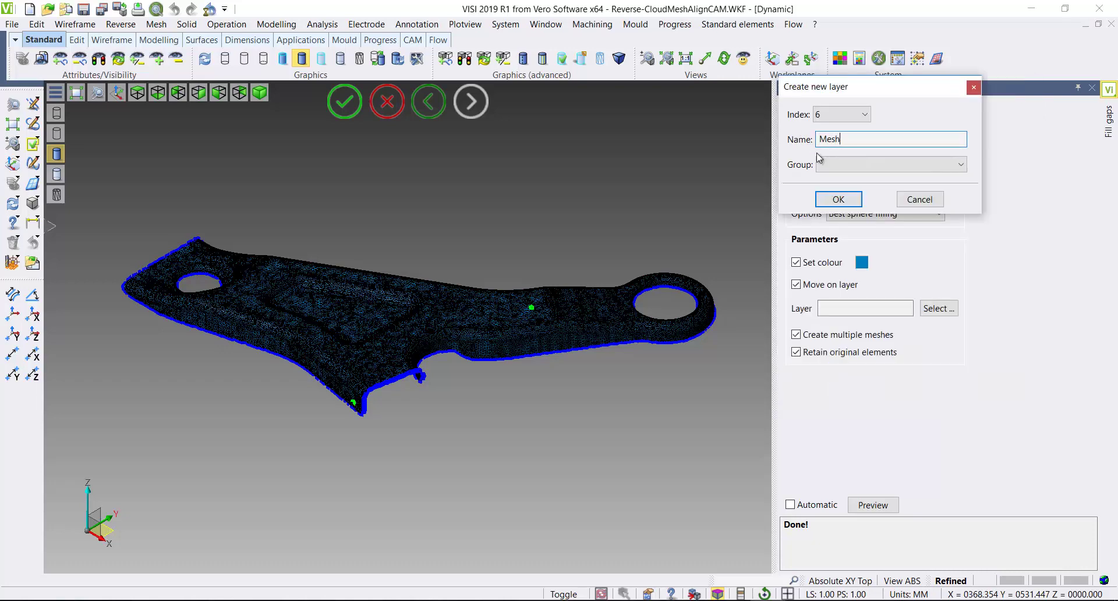
{"action": "type", "text": "MeshClosed"}
{"action": "left_click", "coordinate": [839, 199]}
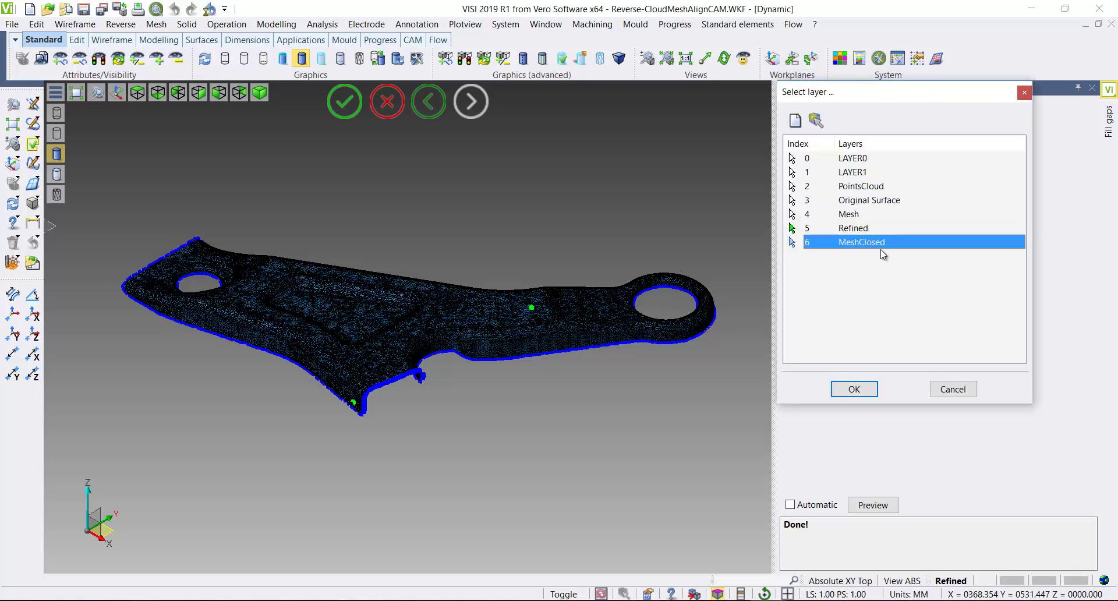
{"action": "left_click", "coordinate": [854, 389]}
{"action": "left_click", "coordinate": [797, 114]}
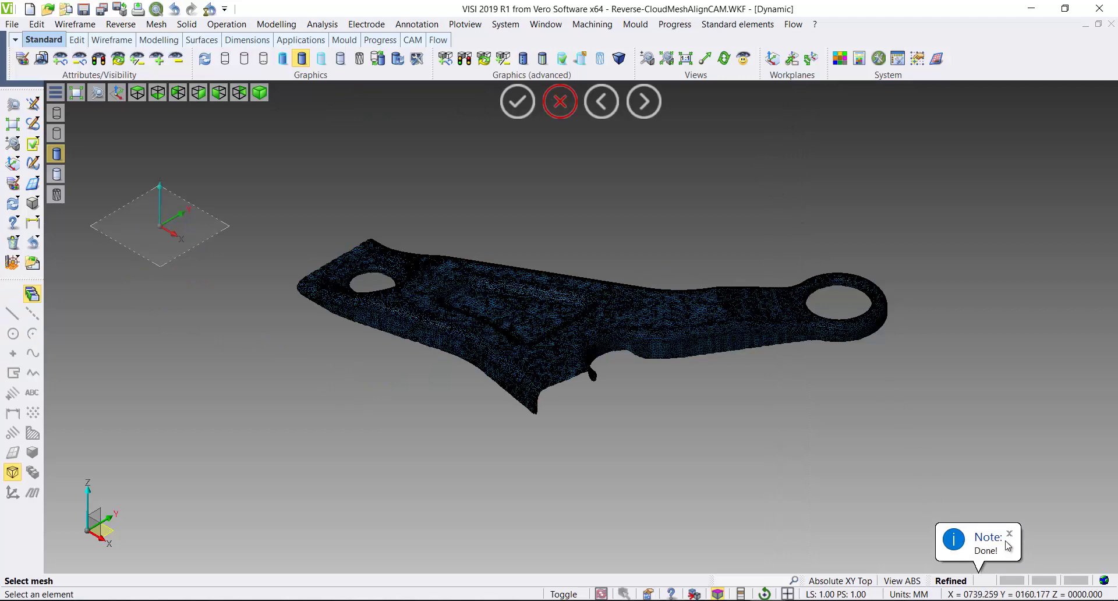
Exit Fill gaps, then make MeshClosed the current layer and the only visible one.
{"action": "left_click", "coordinate": [1009, 533]}
{"action": "key", "text": "Escape"}
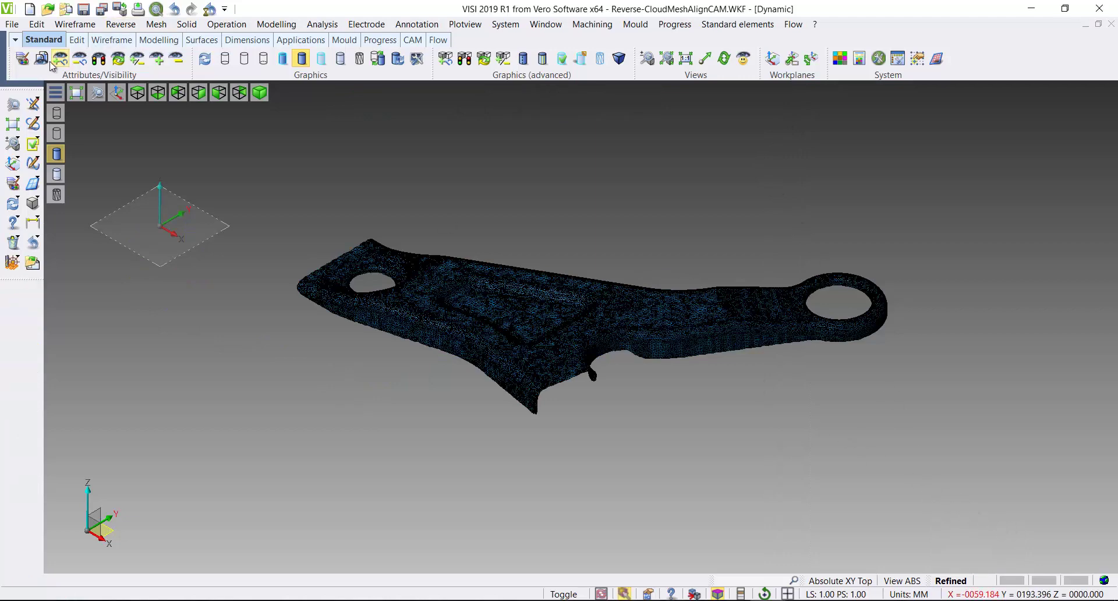
{"action": "left_click", "coordinate": [41, 59]}
{"action": "left_click", "coordinate": [961, 255]}
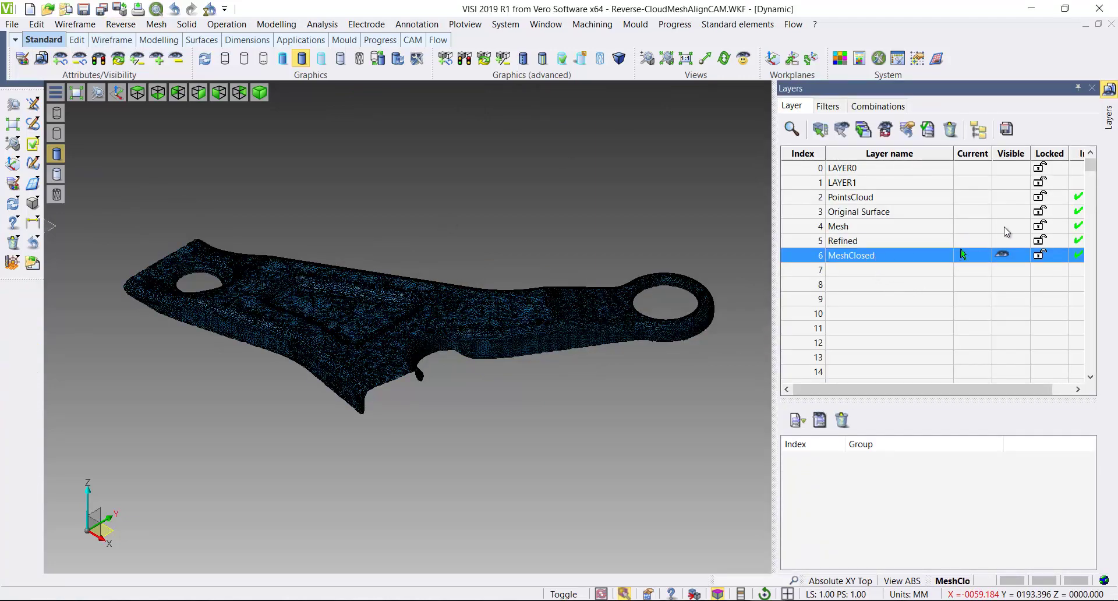
Preview Mesh smoothing on the closed mesh with 6 smoothing cycles and a maximum deviation of 0.2.
{"action": "left_click", "coordinate": [1091, 90]}
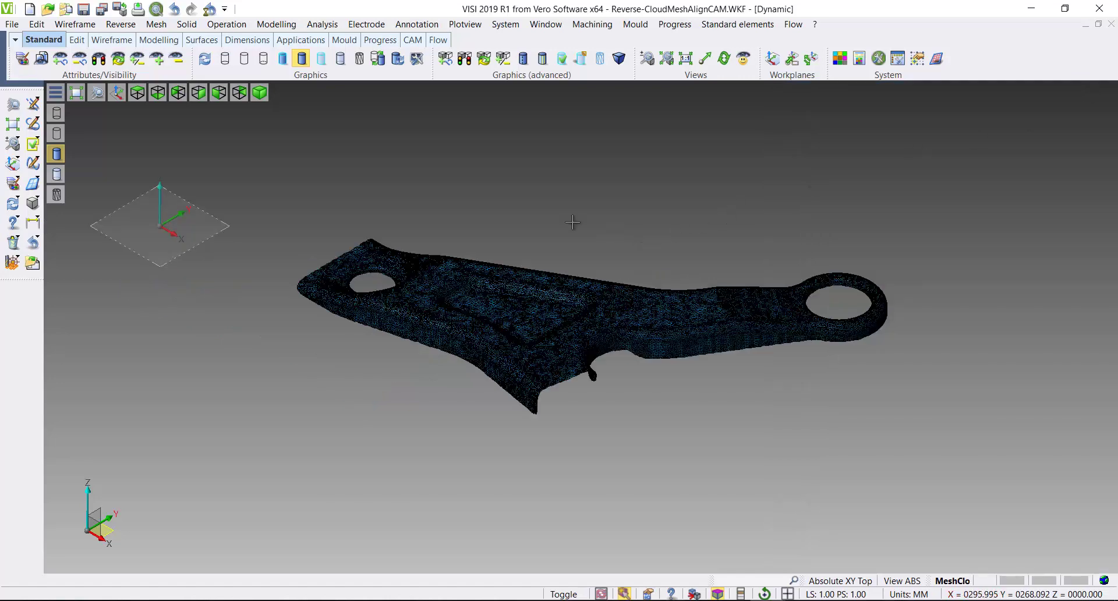
{"action": "left_click", "coordinate": [114, 28]}
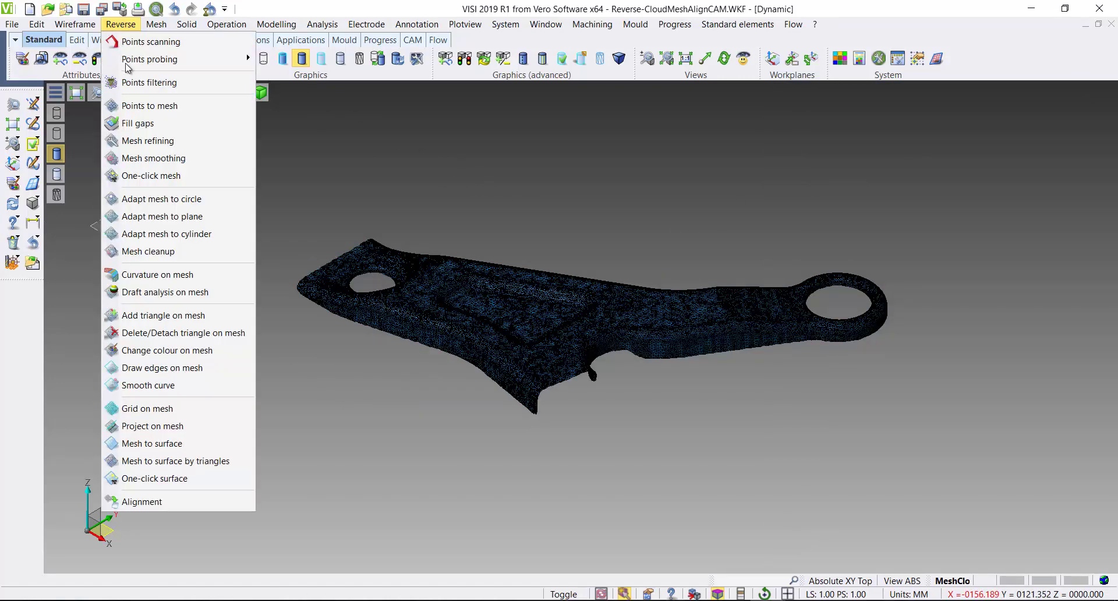
{"action": "left_click", "coordinate": [158, 157]}
{"action": "left_click", "coordinate": [574, 324]}
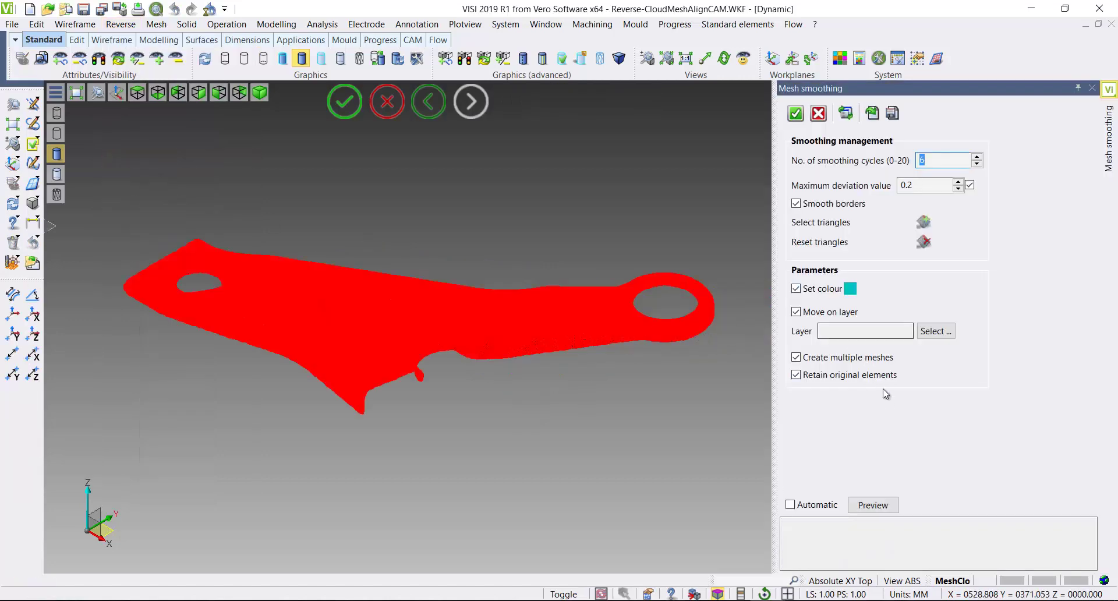
{"action": "left_click", "coordinate": [873, 505]}
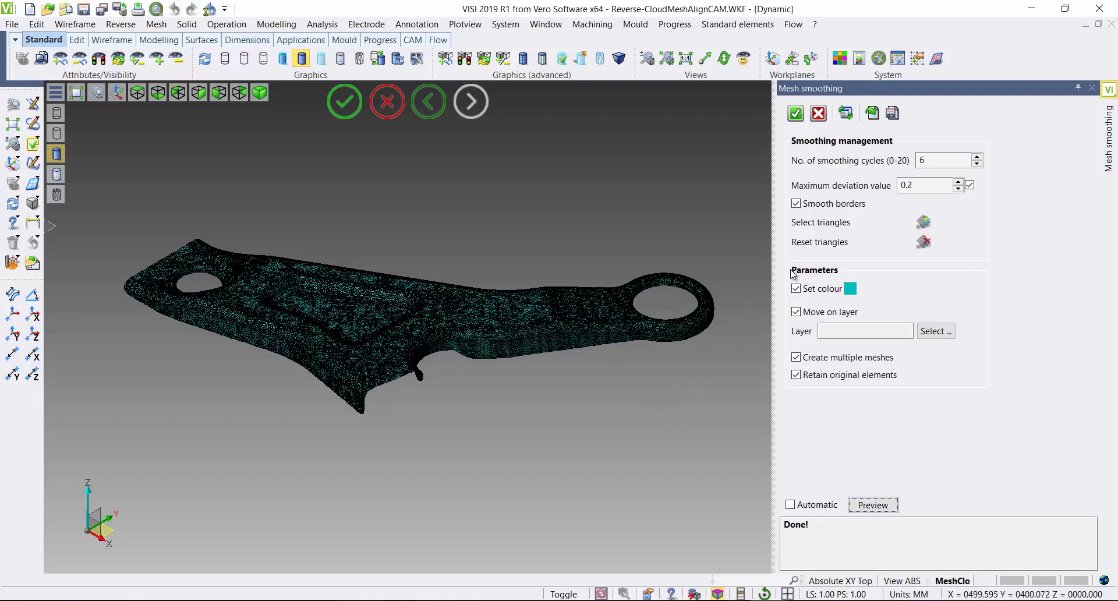
Assign the smoothed mesh to a new layer named Smoothed and apply the smoothing.
{"action": "left_click", "coordinate": [927, 331]}
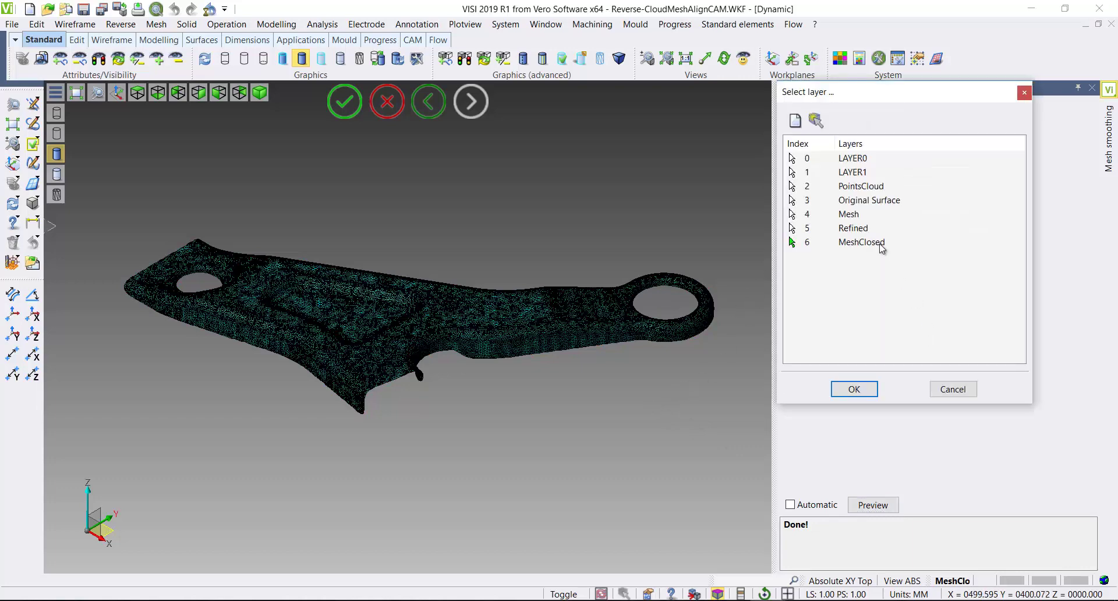
{"action": "left_click", "coordinate": [800, 123]}
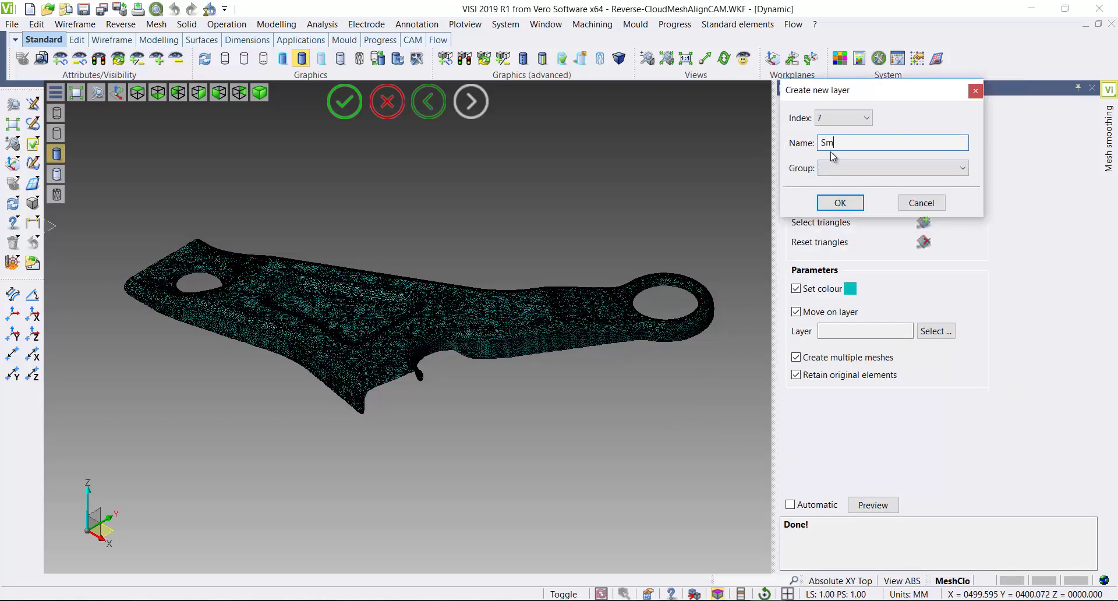
{"action": "left_click", "coordinate": [841, 202]}
{"action": "left_click", "coordinate": [855, 390]}
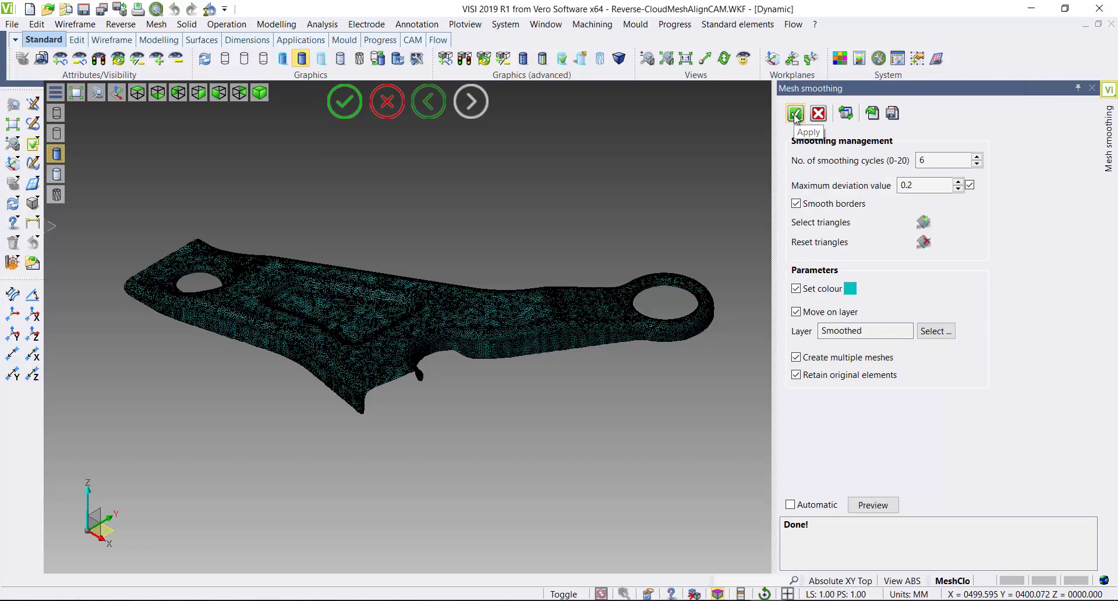
{"action": "left_click", "coordinate": [796, 114]}
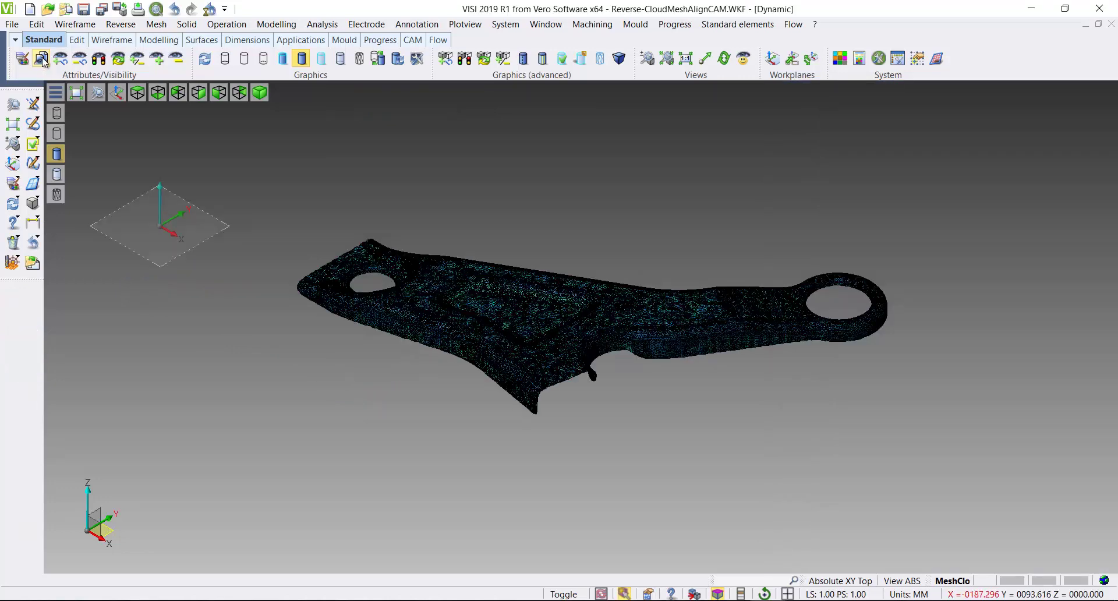
Make Smoothed the current layer, show only it and the Original Surface layer, and fit both parts in the view.
{"action": "left_click", "coordinate": [42, 59]}
{"action": "left_click", "coordinate": [843, 272]}
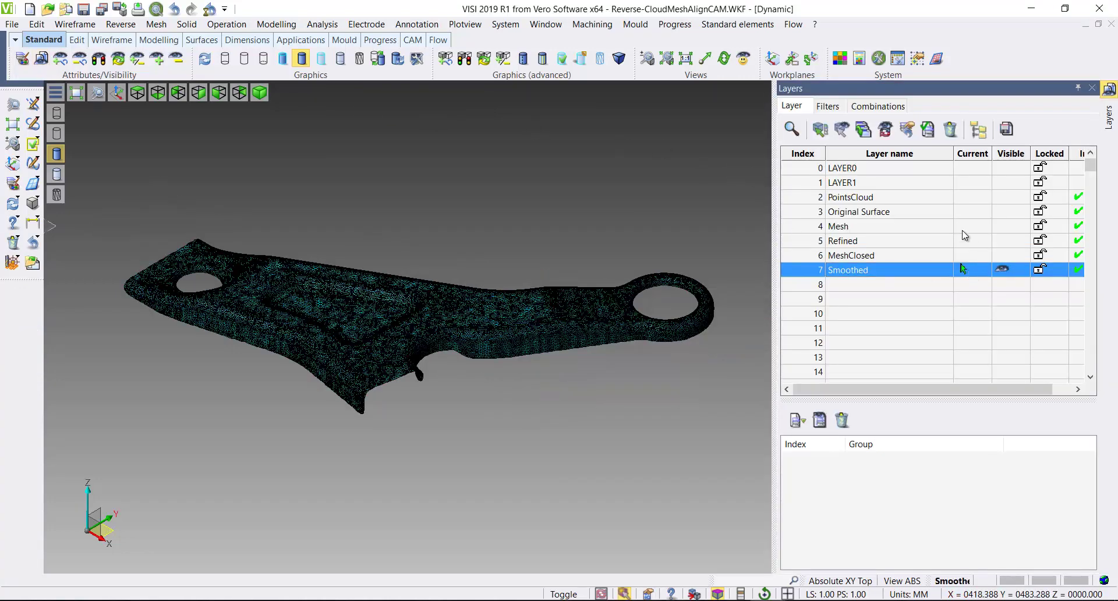
{"action": "left_click", "coordinate": [918, 212], "text": "ctrl"}
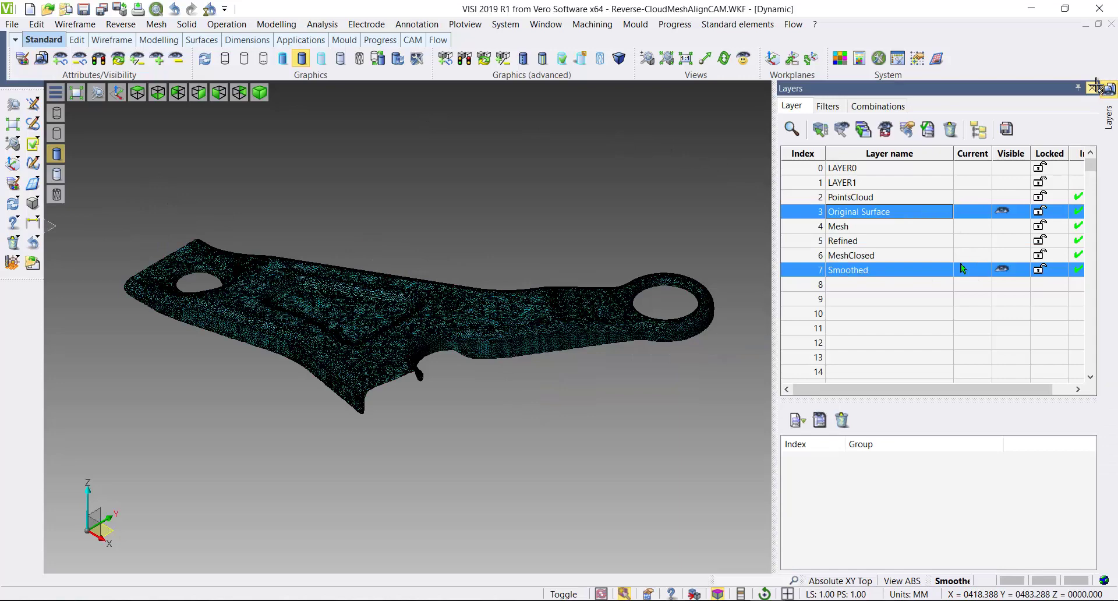
{"action": "left_click", "coordinate": [1094, 87]}
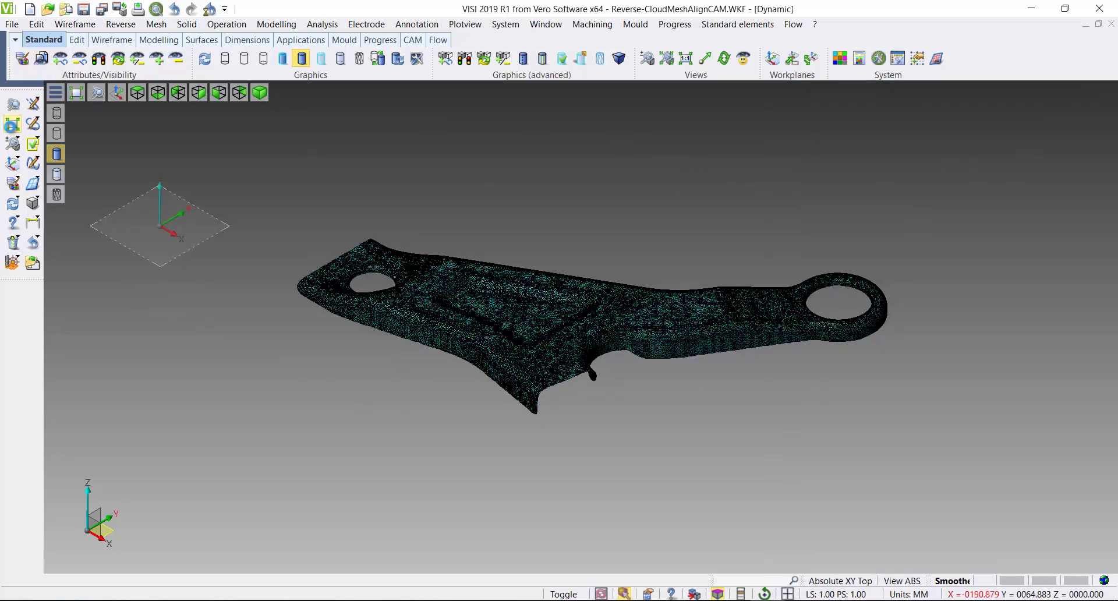
{"action": "left_click", "coordinate": [12, 124]}
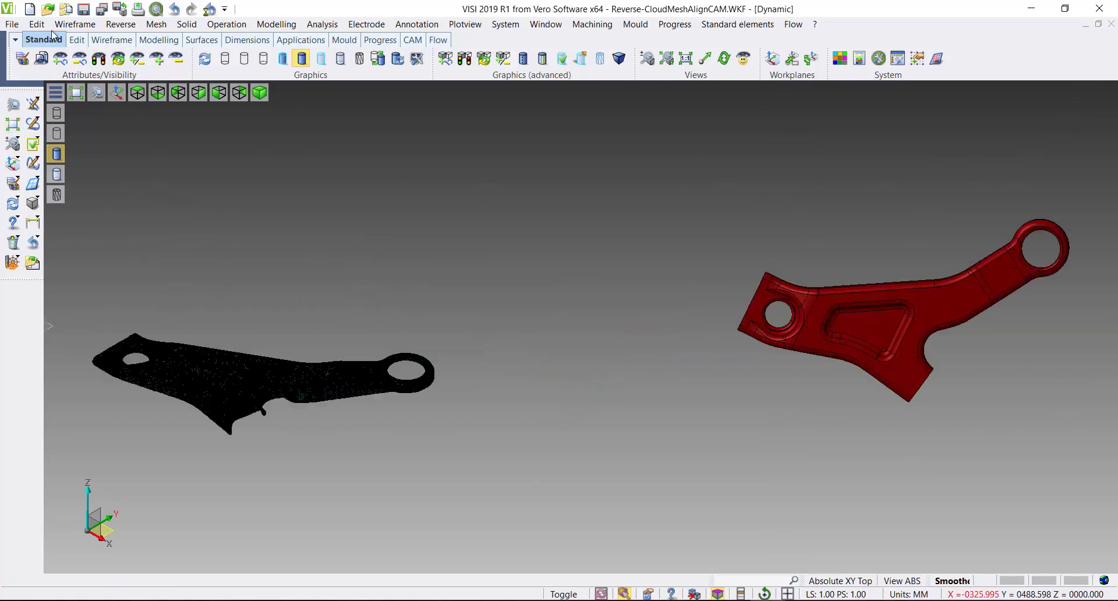
Start Alignment with the smoothed mesh as the body to align and the red original surface as the target.
{"action": "left_click", "coordinate": [120, 24]}
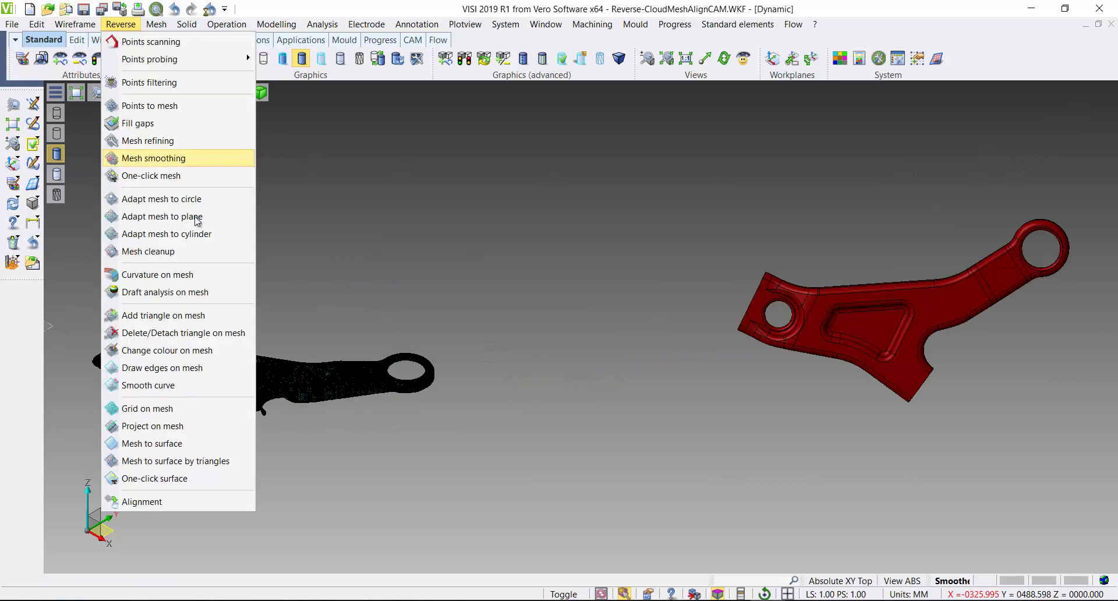
{"action": "left_click", "coordinate": [146, 500]}
{"action": "left_click", "coordinate": [212, 406]}
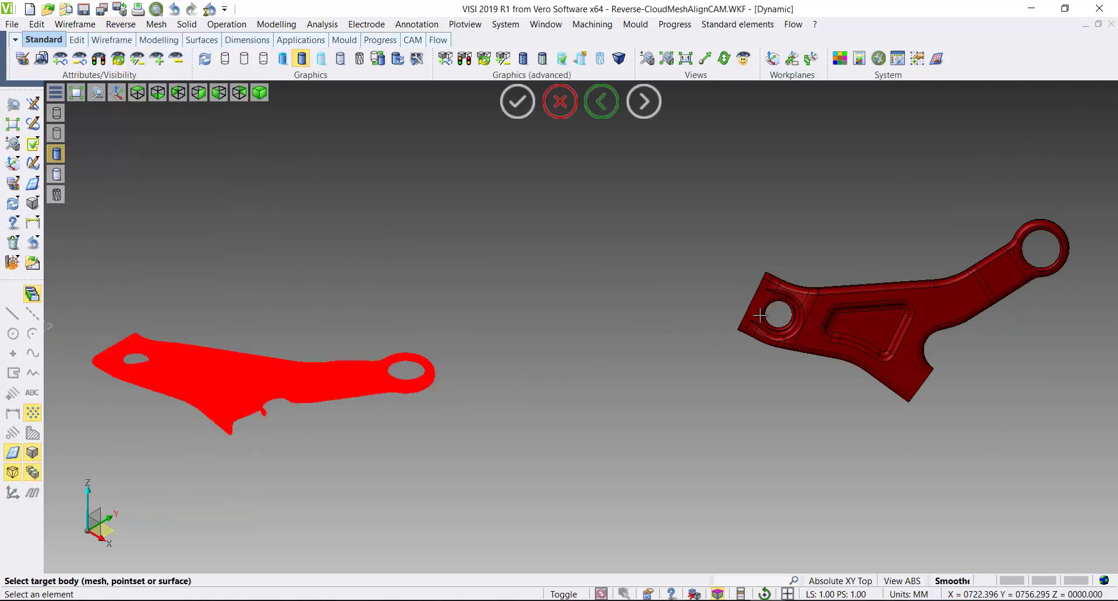
{"action": "left_click", "coordinate": [760, 315]}
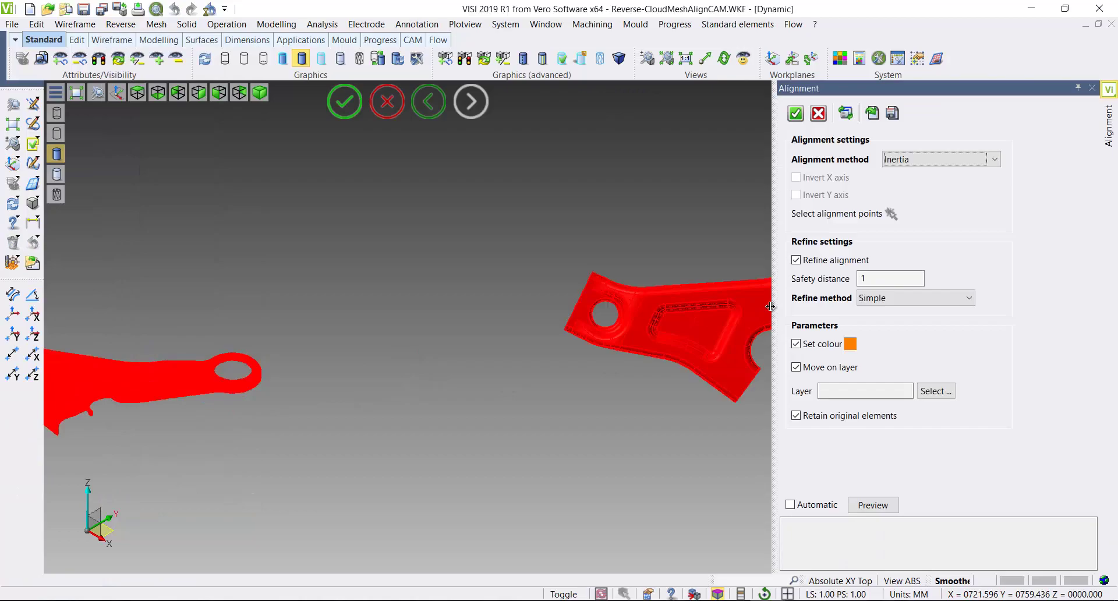
Turn off alignment refinement, preview the Inertia alignment and examine how the mesh sits on the original surface.
{"action": "left_click", "coordinate": [796, 260]}
{"action": "left_click", "coordinate": [873, 505]}
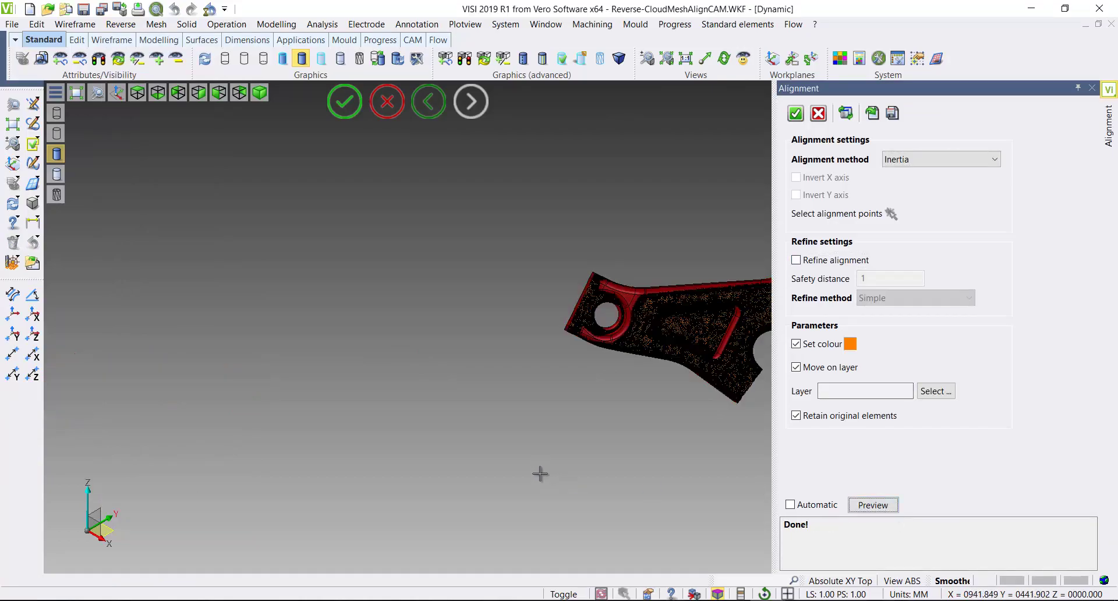
{"action": "middle_click_drag", "start_coordinate": [569, 406], "coordinate": [274, 367]}
{"action": "scroll", "coordinate": [471, 362], "scroll_direction": "up", "scroll_amount": 6}
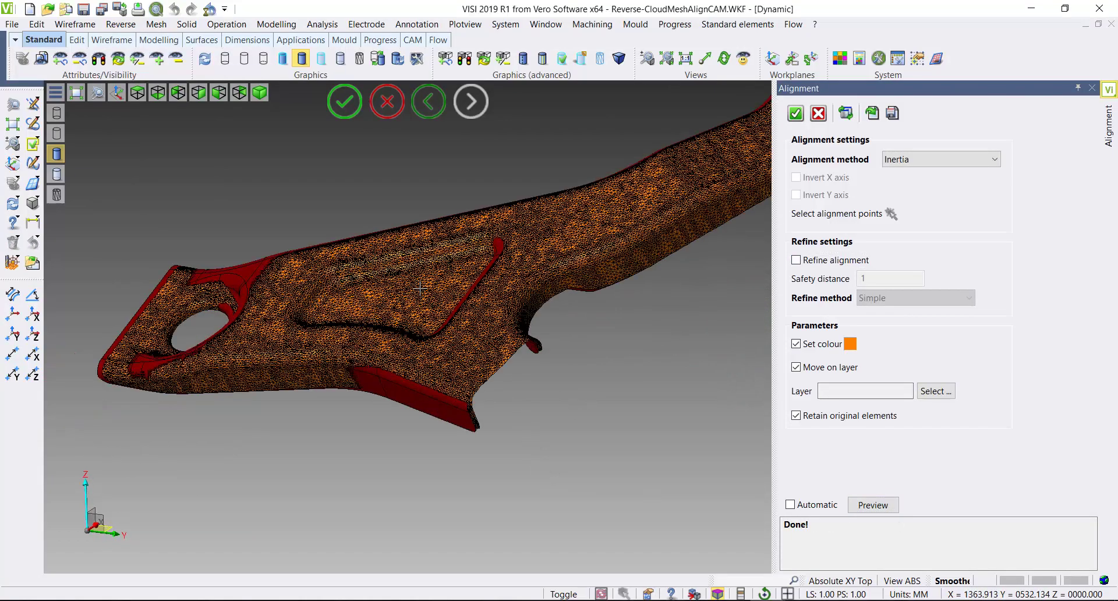
{"action": "scroll", "coordinate": [470, 363], "scroll_direction": "down", "scroll_amount": 5}
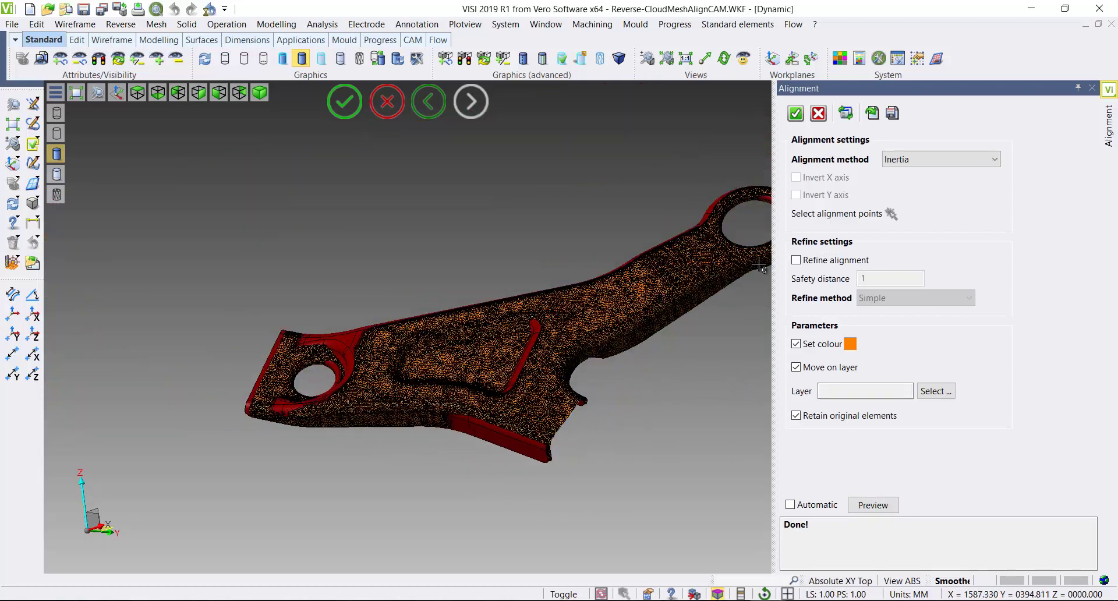
Enable alignment refinement with the Simple method and automatic preview, and preview the refined alignment.
{"action": "left_click", "coordinate": [796, 261]}
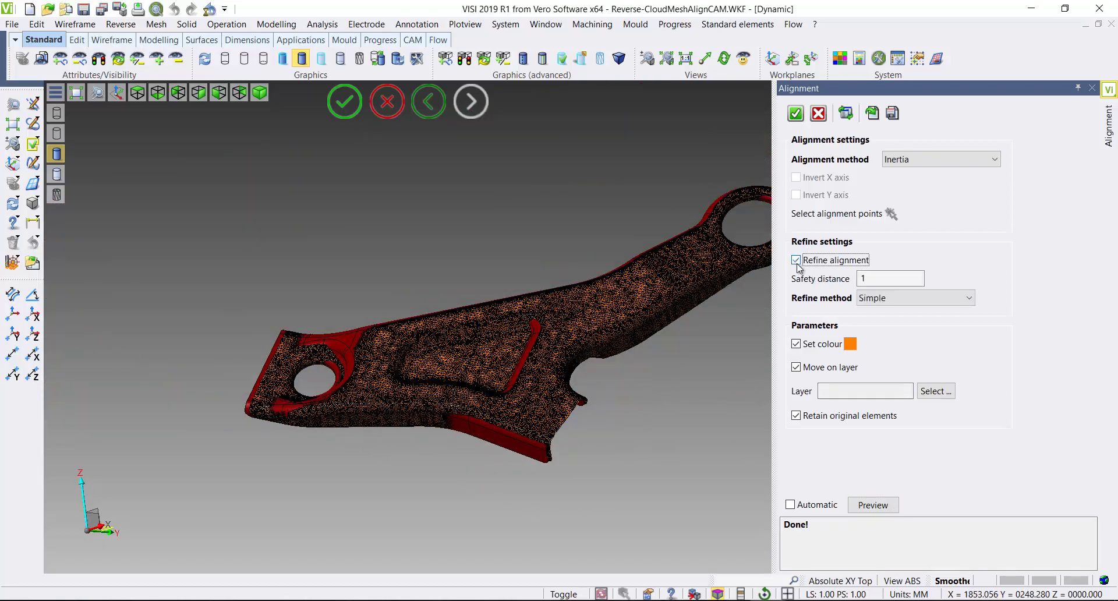
{"action": "left_click", "coordinate": [791, 505]}
{"action": "left_click", "coordinate": [869, 504]}
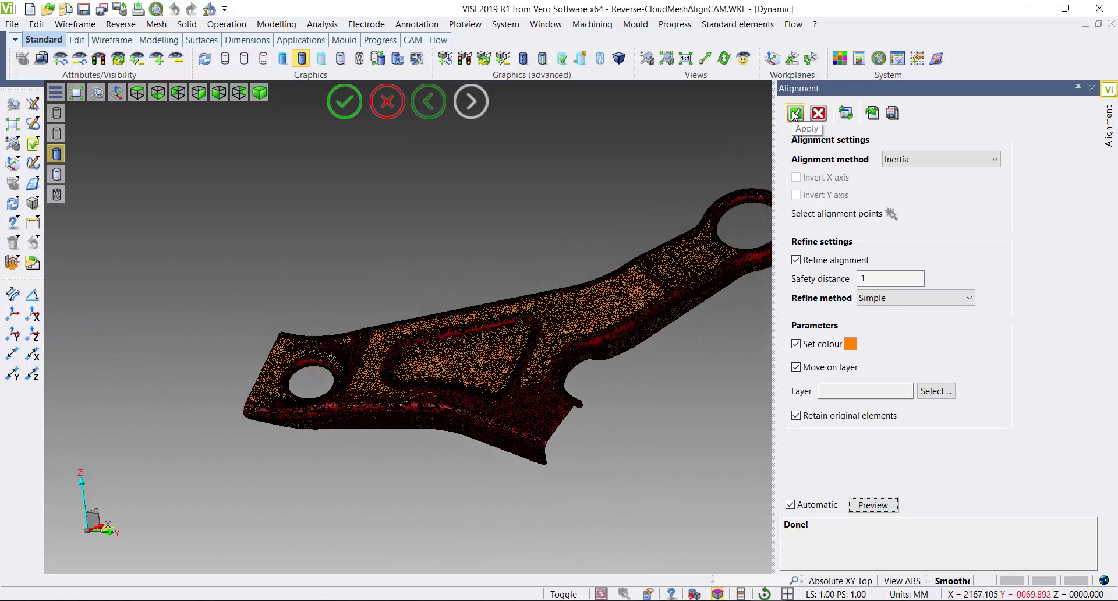
Assign the aligned mesh to a new layer named Aligned, apply the alignment and exit the command.
{"action": "left_click", "coordinate": [942, 392]}
{"action": "key", "text": "Escape"}
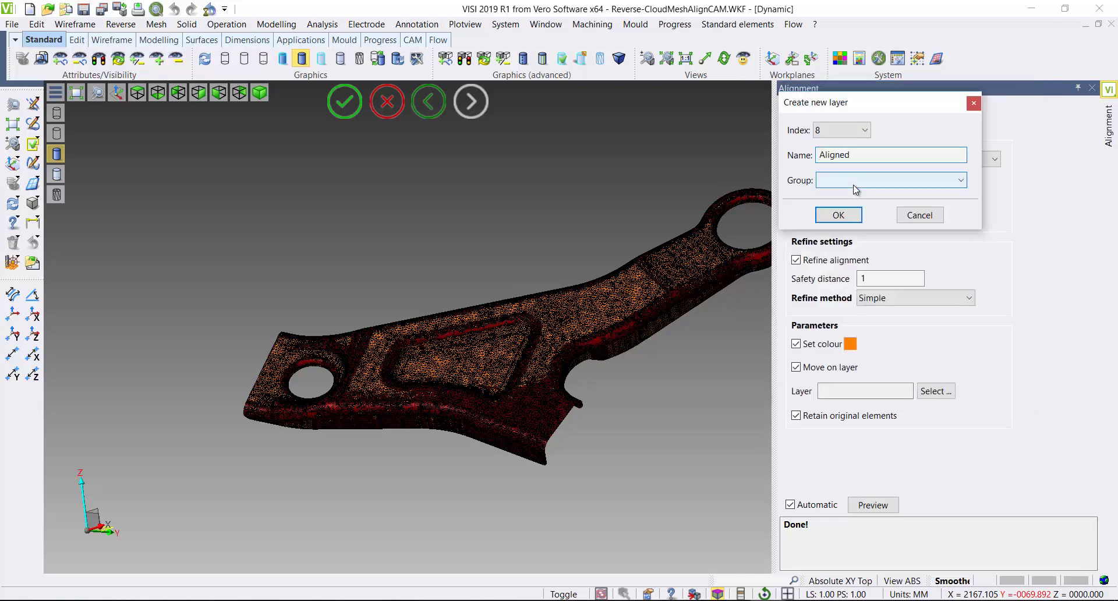
{"action": "left_click", "coordinate": [842, 215]}
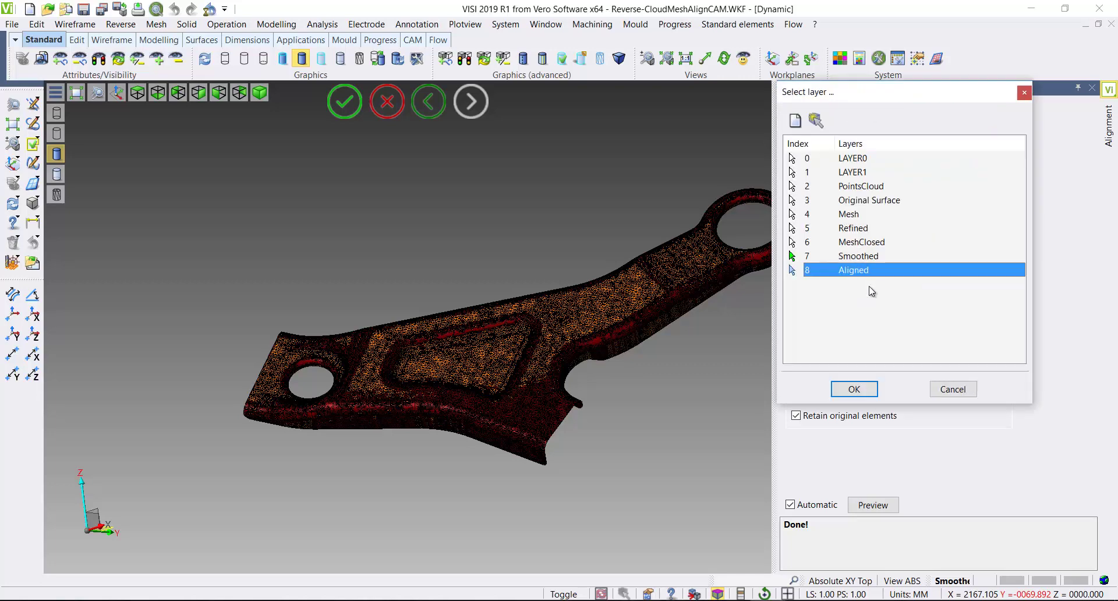
{"action": "left_click", "coordinate": [860, 385]}
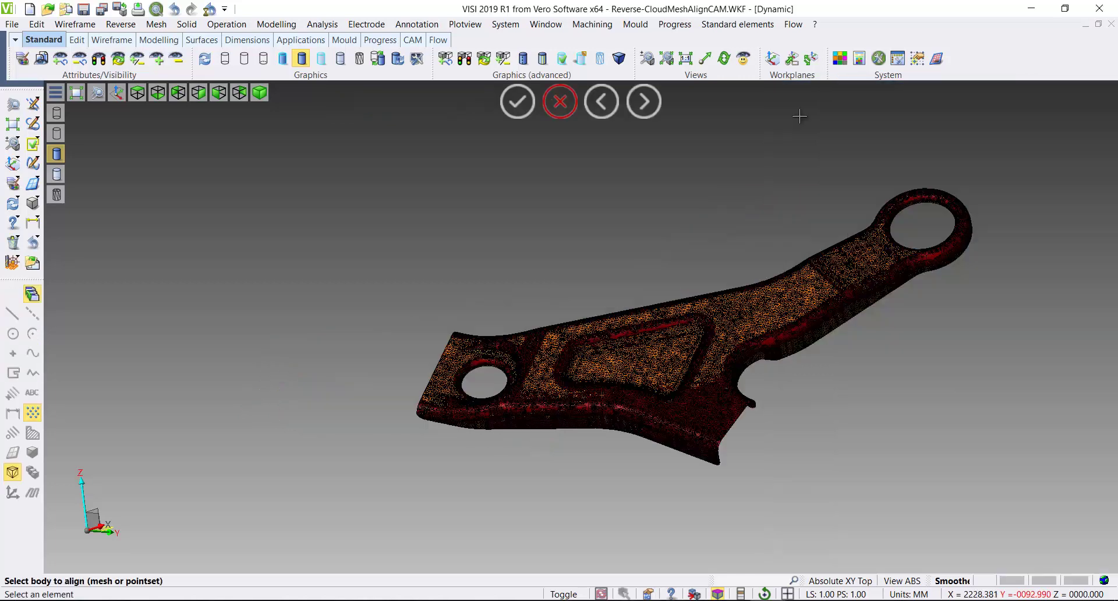
{"action": "left_click", "coordinate": [798, 118]}
{"action": "key", "text": "Escape"}
Make Aligned the current layer and the only visible one, and close the layer manager.
{"action": "left_click", "coordinate": [43, 58]}
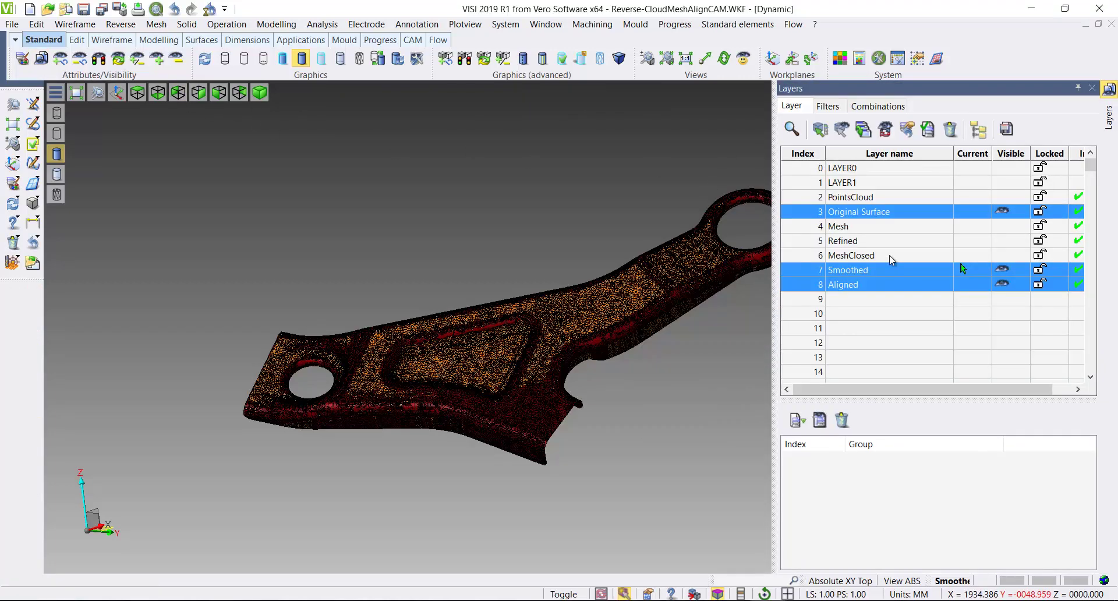
{"action": "left_click", "coordinate": [889, 288]}
{"action": "left_click", "coordinate": [962, 285]}
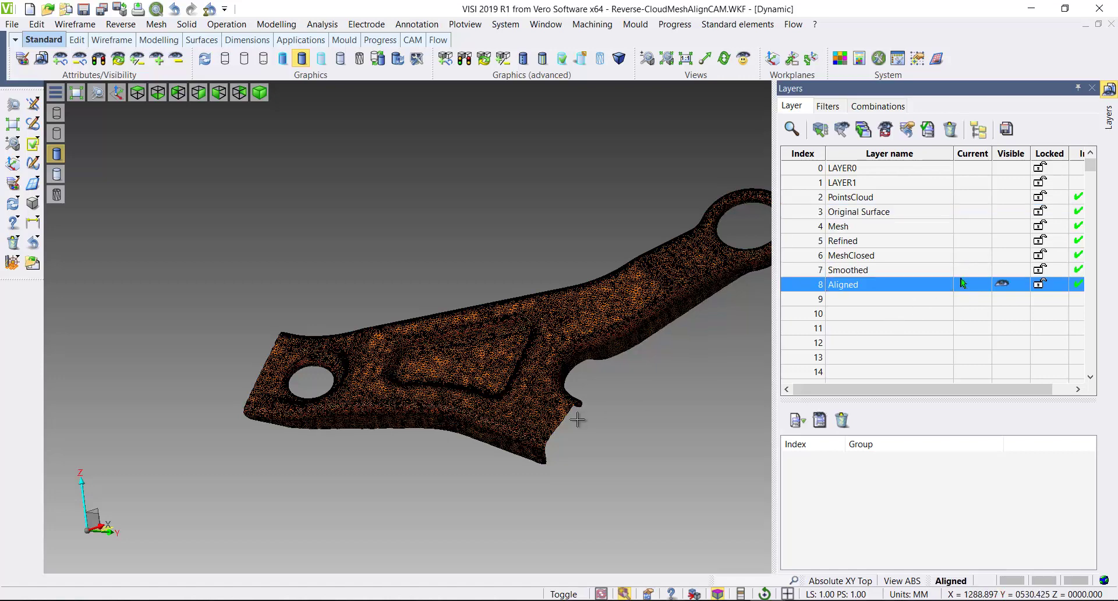
{"action": "middle_click_drag", "start_coordinate": [682, 417], "coordinate": [547, 415]}
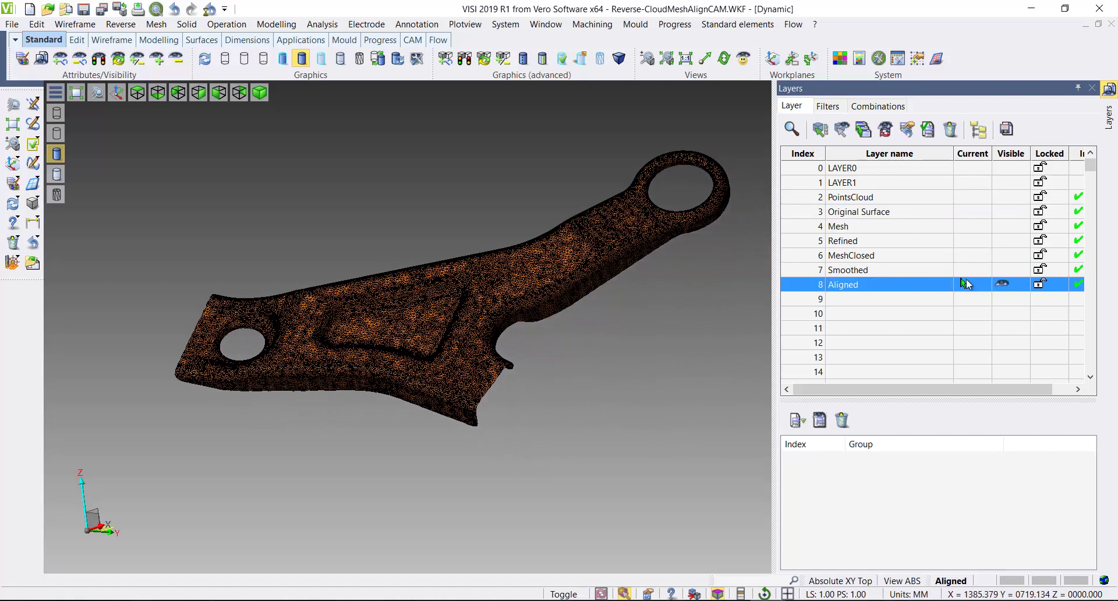
{"action": "left_click", "coordinate": [1093, 88]}
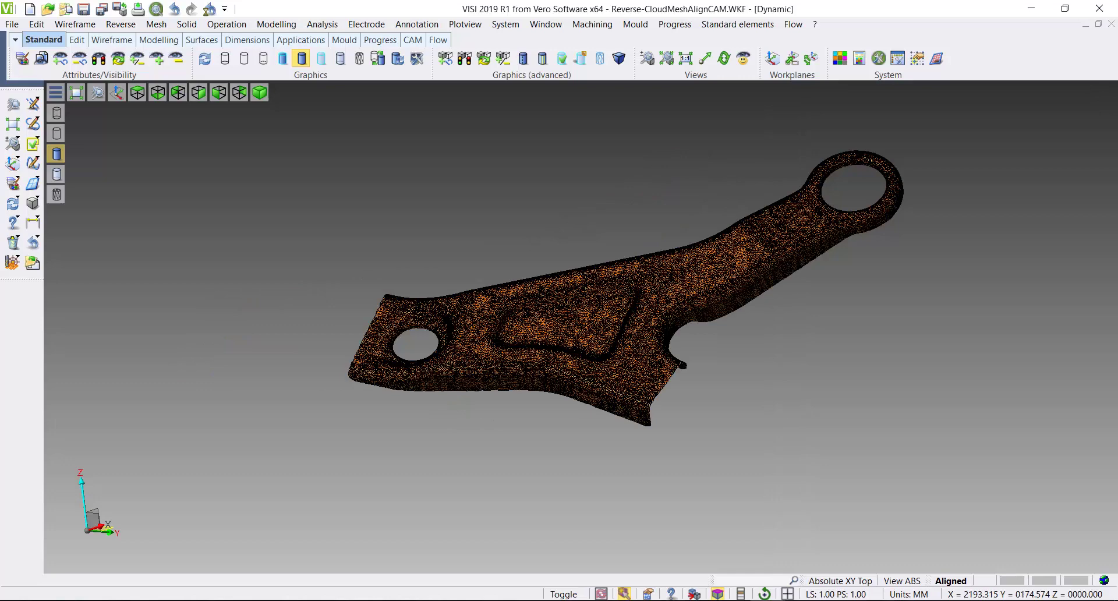
Activate the CAM XY Top workplane and open the CAM Navigator.
{"action": "left_click", "coordinate": [811, 58]}
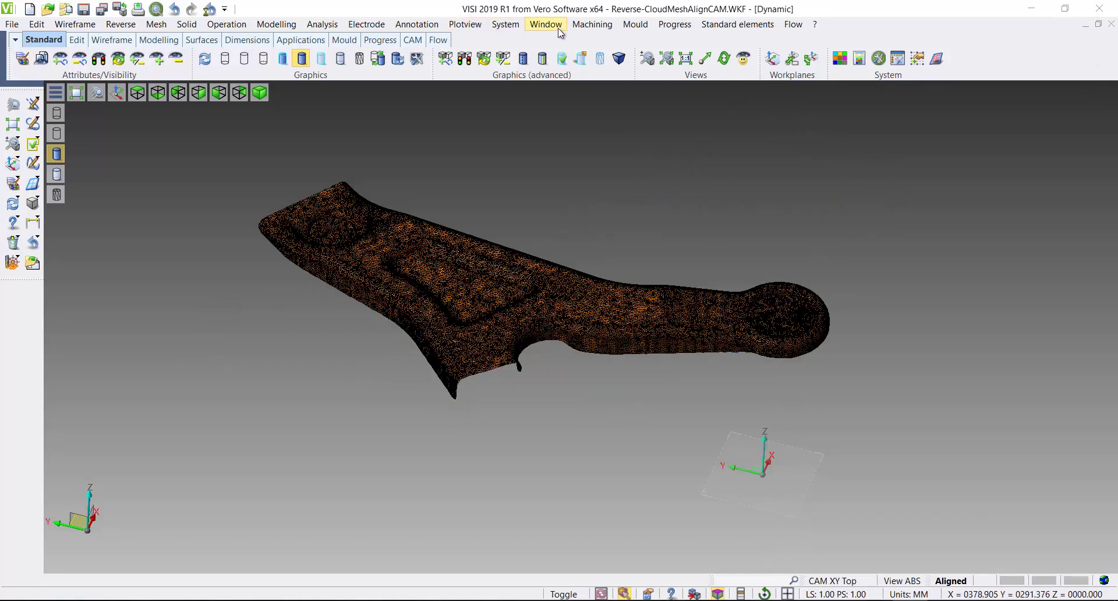
{"action": "left_click", "coordinate": [592, 25]}
{"action": "left_click", "coordinate": [606, 42]}
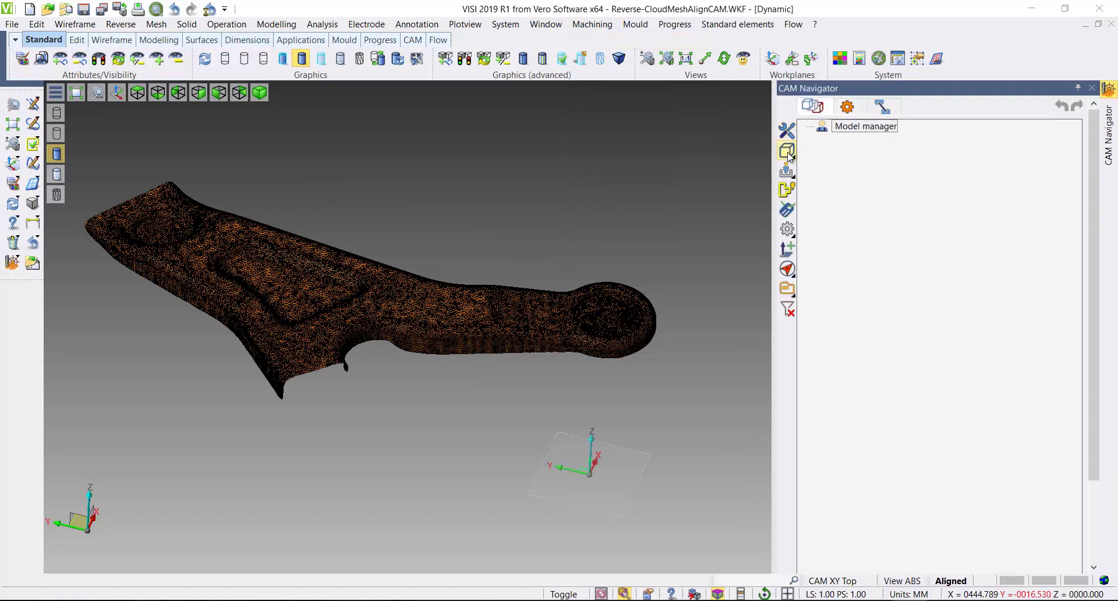
Add the aligned mesh to the model manager as the machining piece.
{"action": "left_click", "coordinate": [788, 152]}
{"action": "left_click", "coordinate": [827, 161]}
{"action": "left_click", "coordinate": [469, 327]}
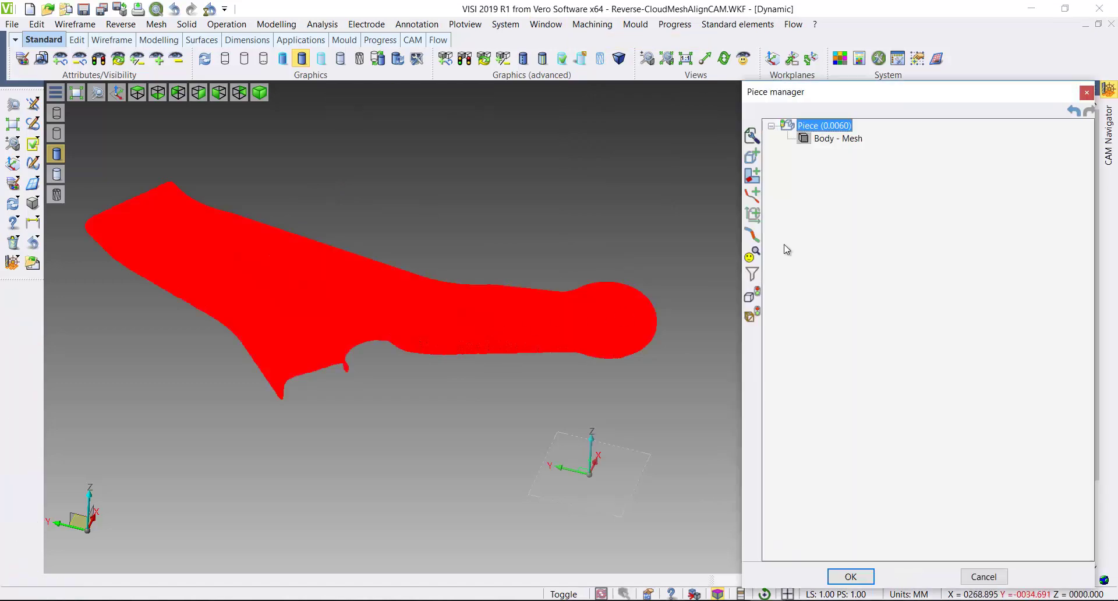
{"action": "left_click", "coordinate": [850, 574]}
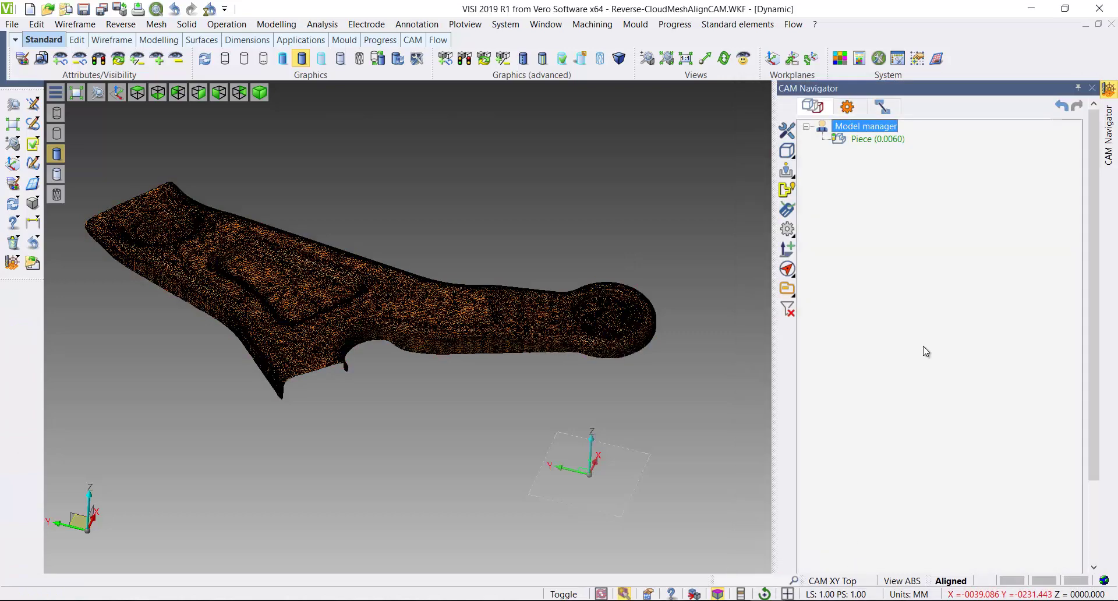
Add a bounding box stock around the piece with a positive Z offset of 1 mm.
{"action": "left_click", "coordinate": [787, 152]}
{"action": "left_click", "coordinate": [850, 231]}
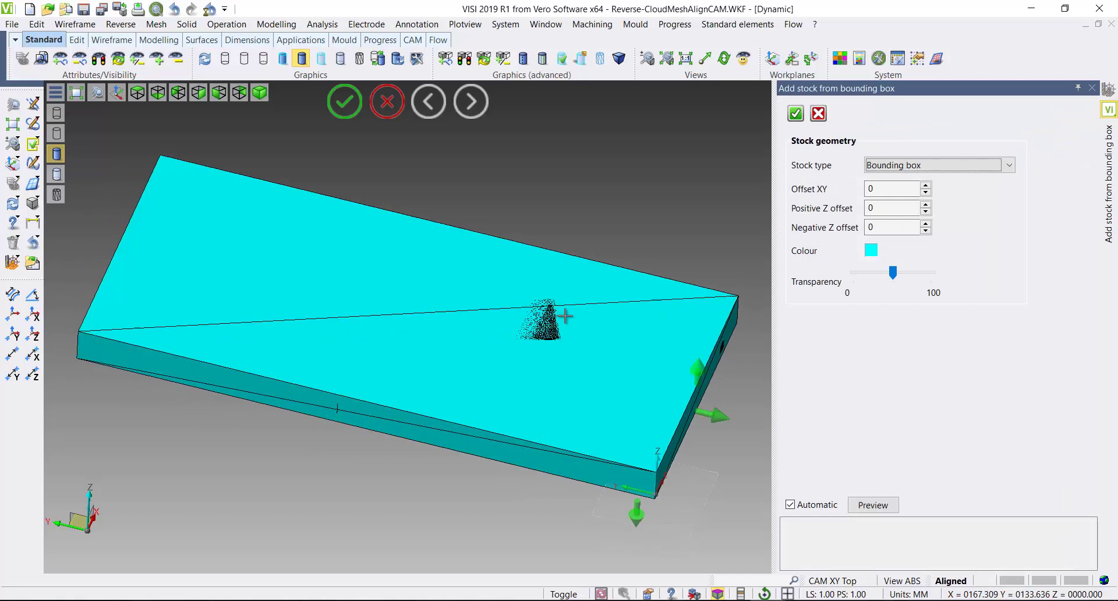
{"action": "left_click", "coordinate": [889, 211]}
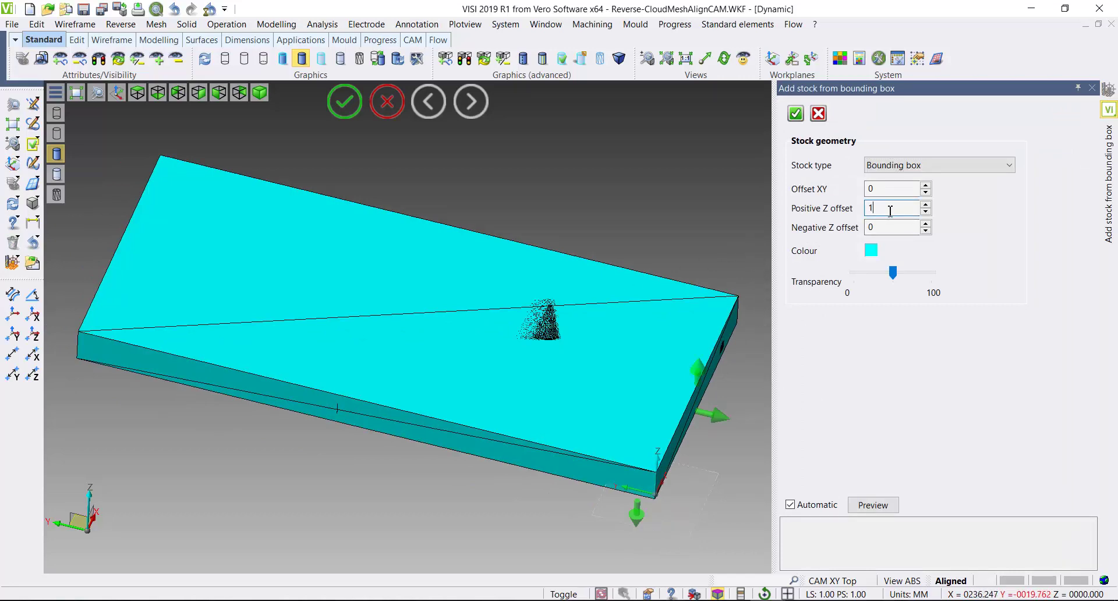
{"action": "type", "text": "1"}
{"action": "key", "text": "Tab"}
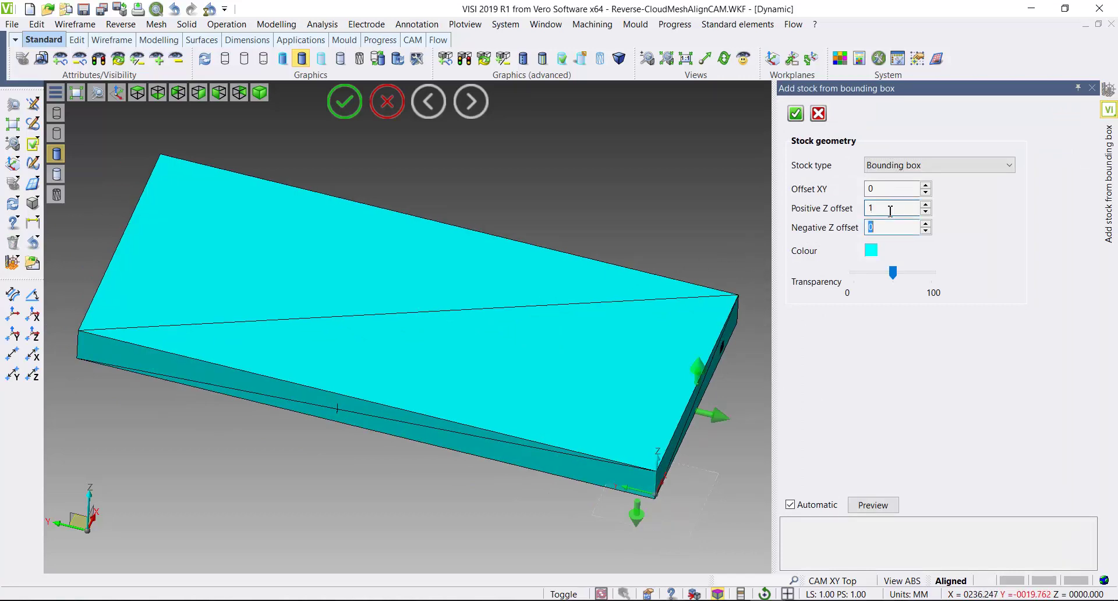
{"action": "left_click", "coordinate": [797, 114]}
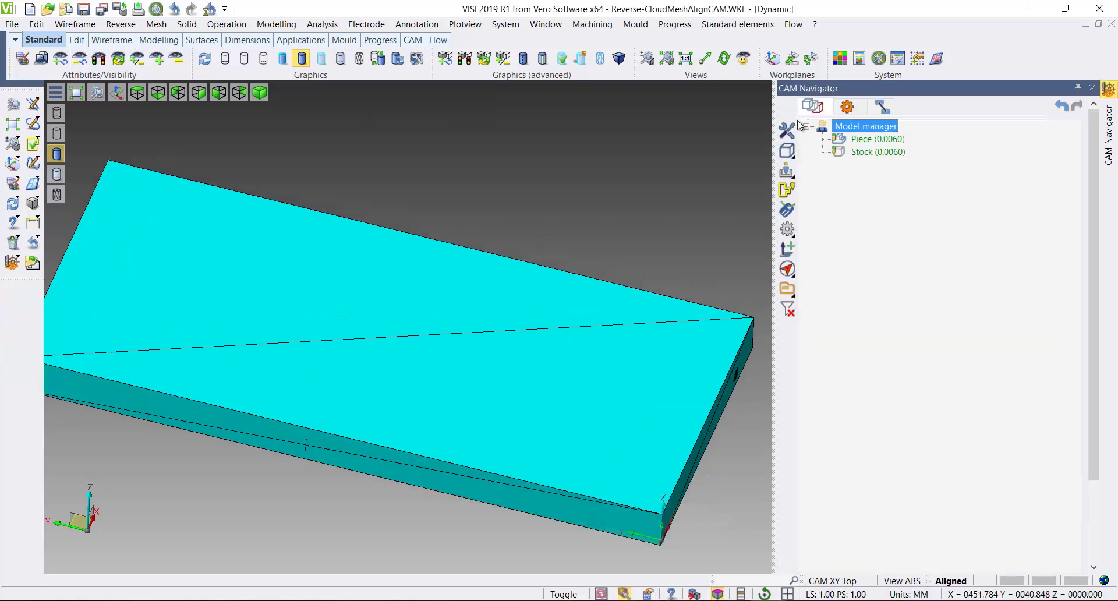
Hide the stock model and start adding an operation to the piece, accepting the default project parameters.
{"action": "right_click", "coordinate": [857, 153]}
{"action": "left_click", "coordinate": [897, 292]}
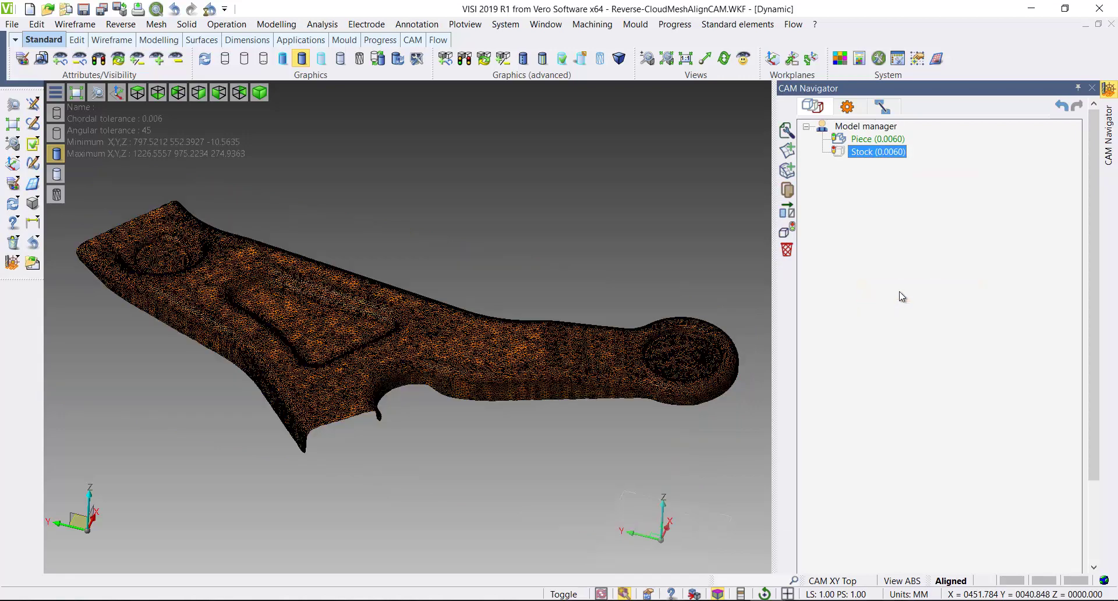
{"action": "right_click", "coordinate": [868, 152]}
{"action": "left_click", "coordinate": [874, 252]}
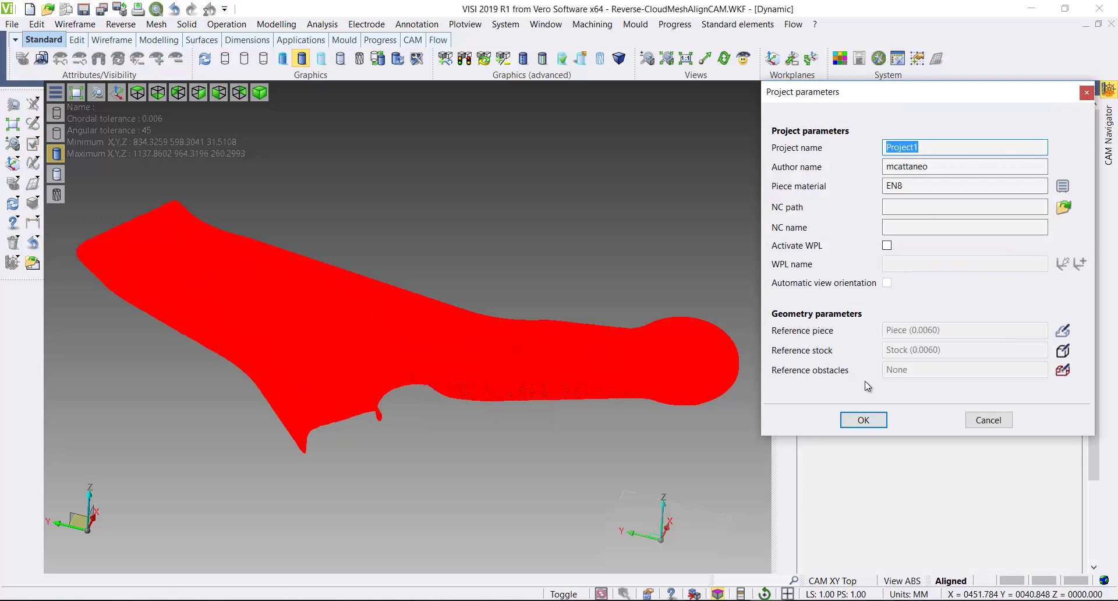
{"action": "left_click", "coordinate": [868, 420]}
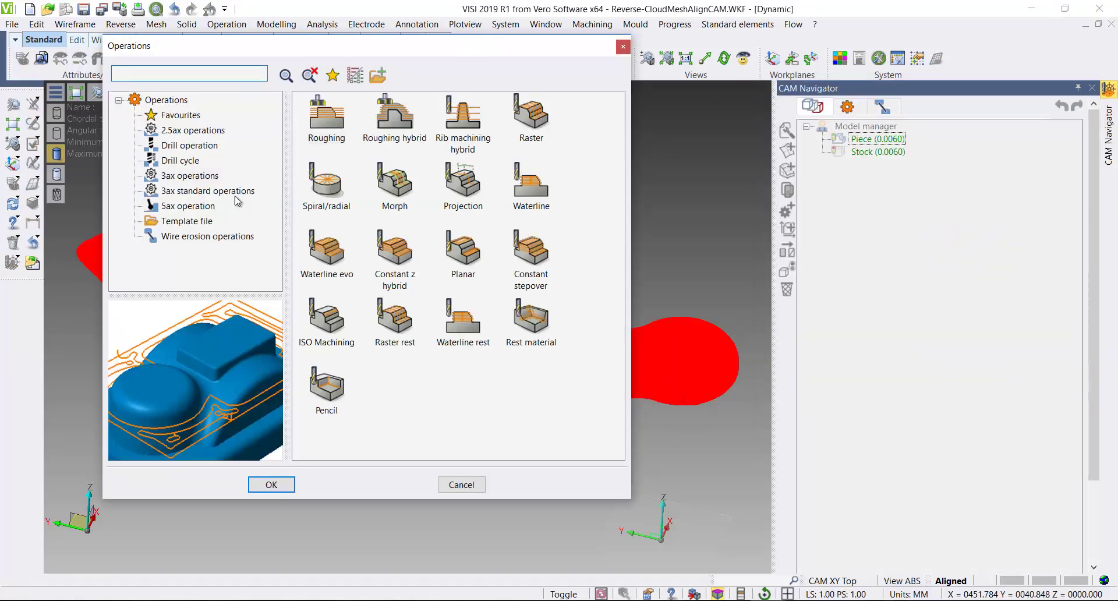
Choose the Roughing hybrid operation and assign the 26 mm bullnose tool T9 to it.
{"action": "left_click", "coordinate": [394, 131]}
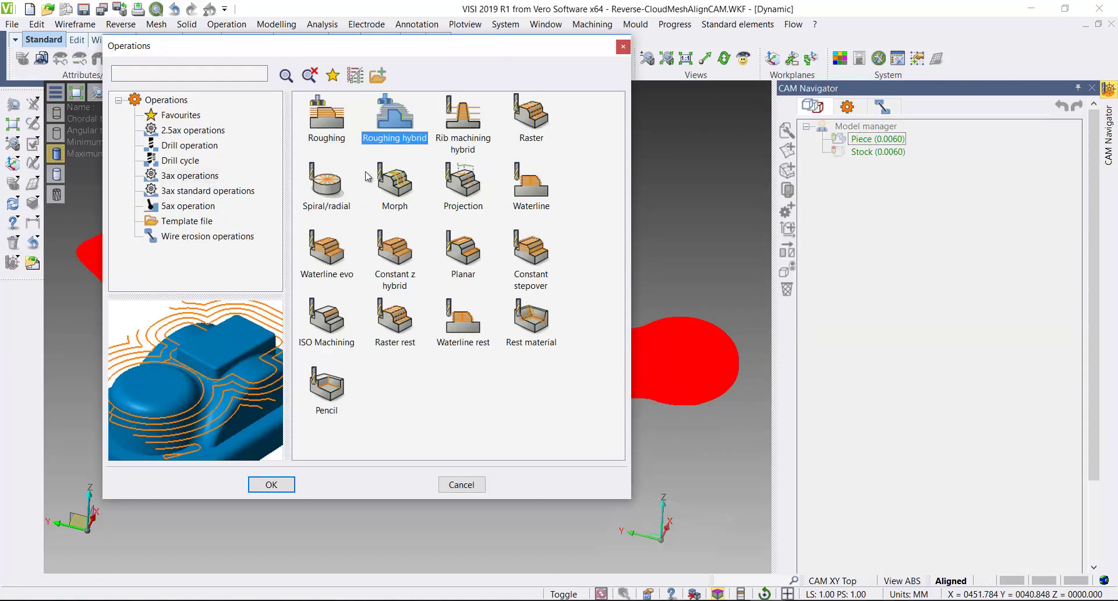
{"action": "left_click", "coordinate": [270, 484]}
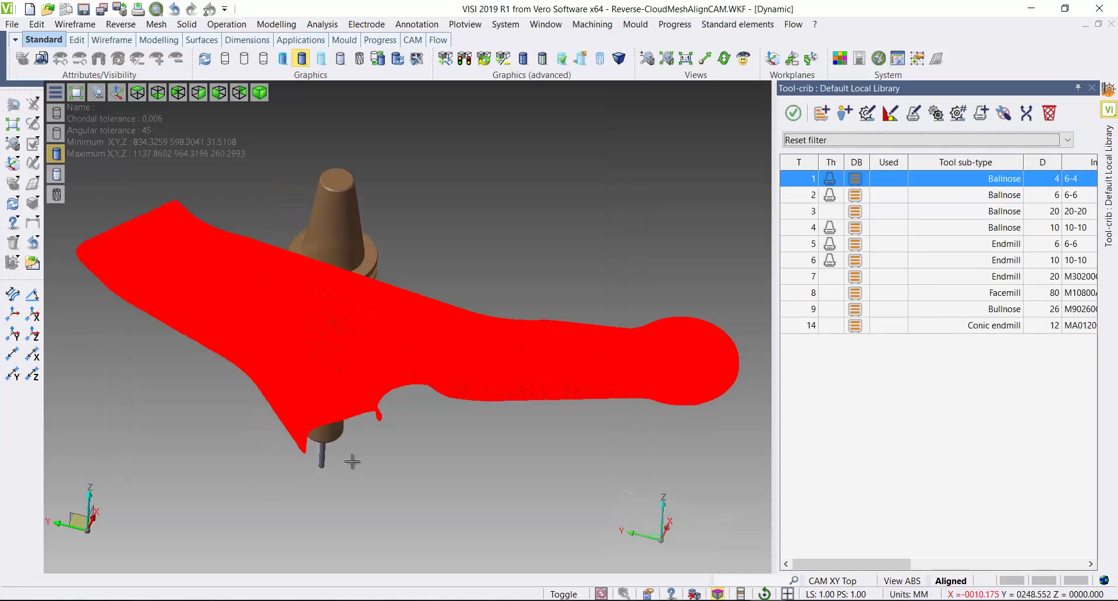
{"action": "left_click", "coordinate": [889, 309]}
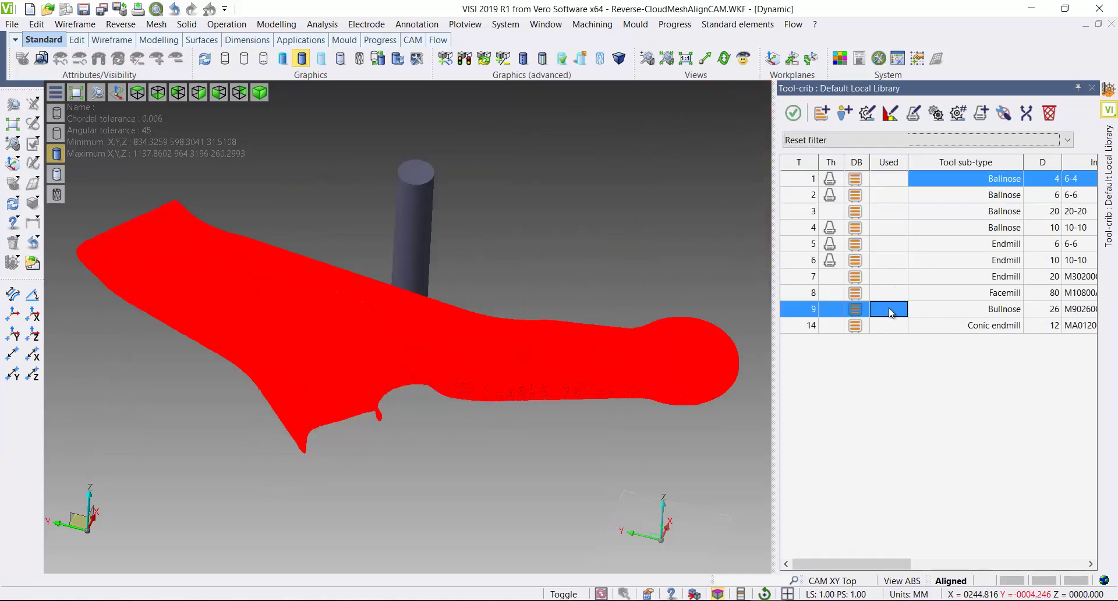
{"action": "left_click", "coordinate": [794, 113]}
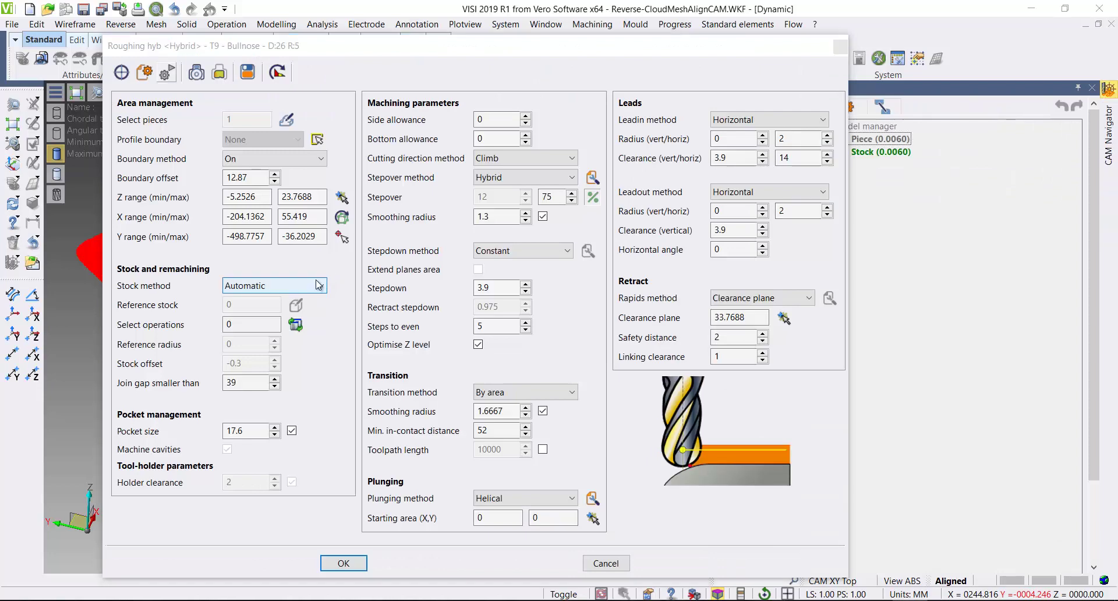
Set the roughing operation's stock method to Solid and select the bounding box stock as its reference stock.
{"action": "left_click", "coordinate": [302, 285]}
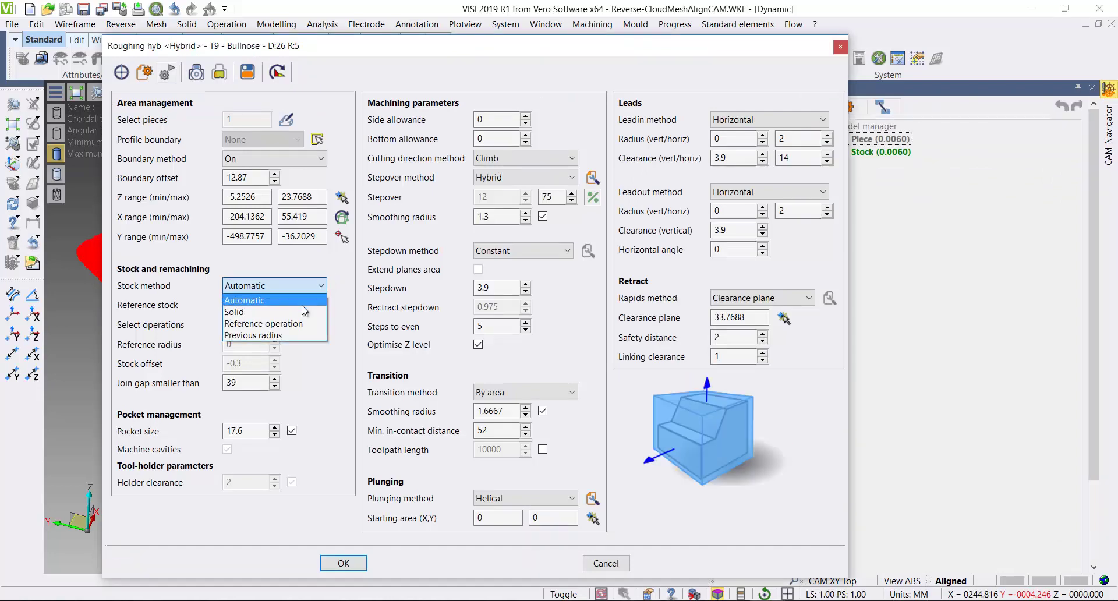
{"action": "left_click", "coordinate": [297, 312]}
{"action": "left_click", "coordinate": [296, 305]}
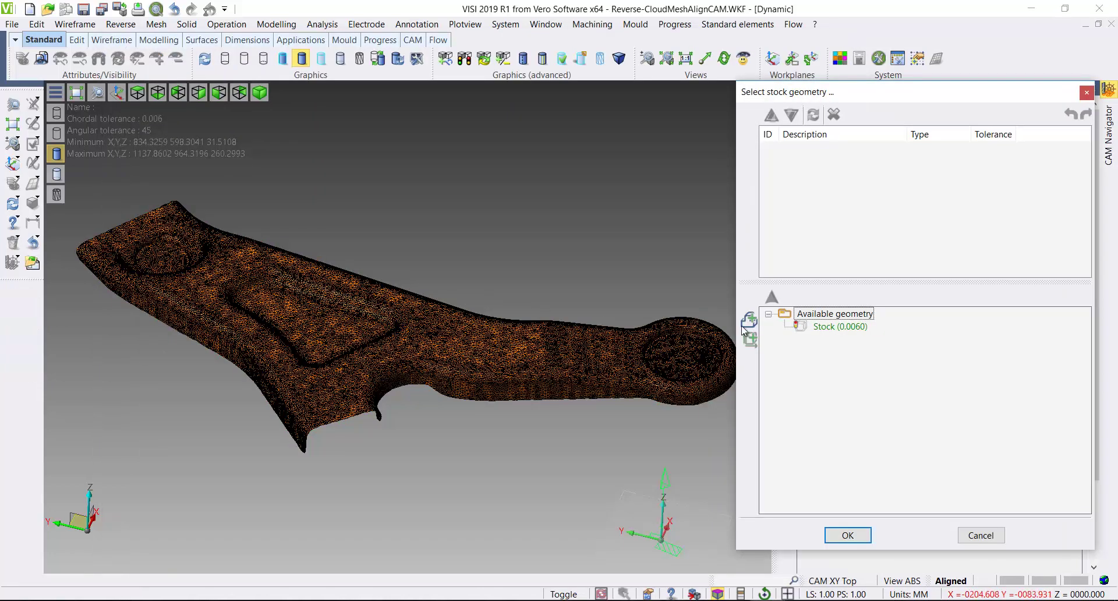
{"action": "left_click", "coordinate": [855, 327]}
{"action": "left_click", "coordinate": [772, 297]}
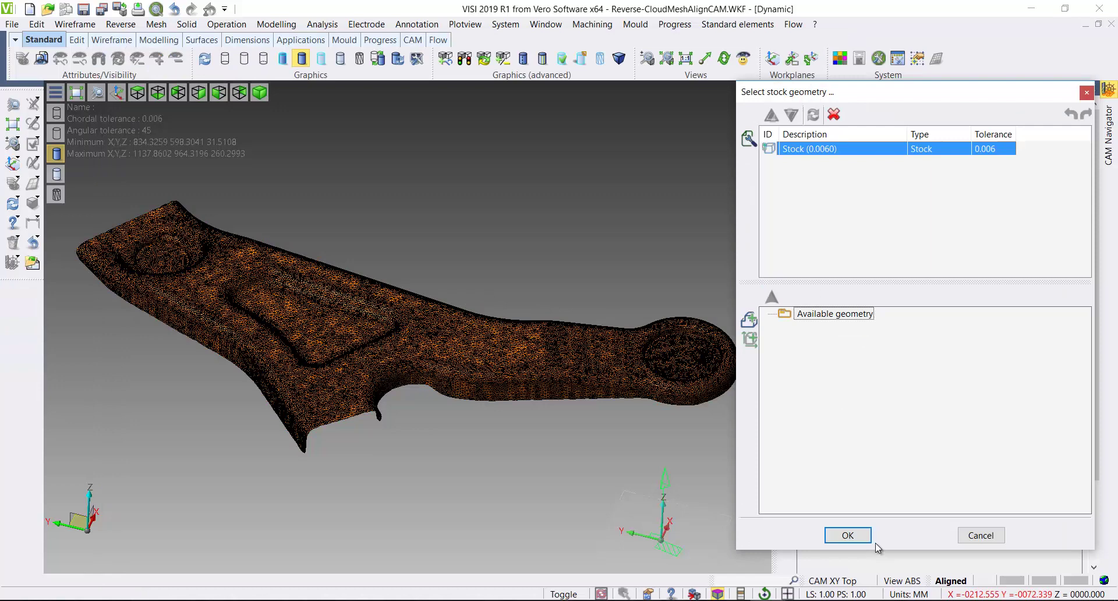
{"action": "left_click", "coordinate": [848, 536]}
{"action": "left_click", "coordinate": [583, 318]}
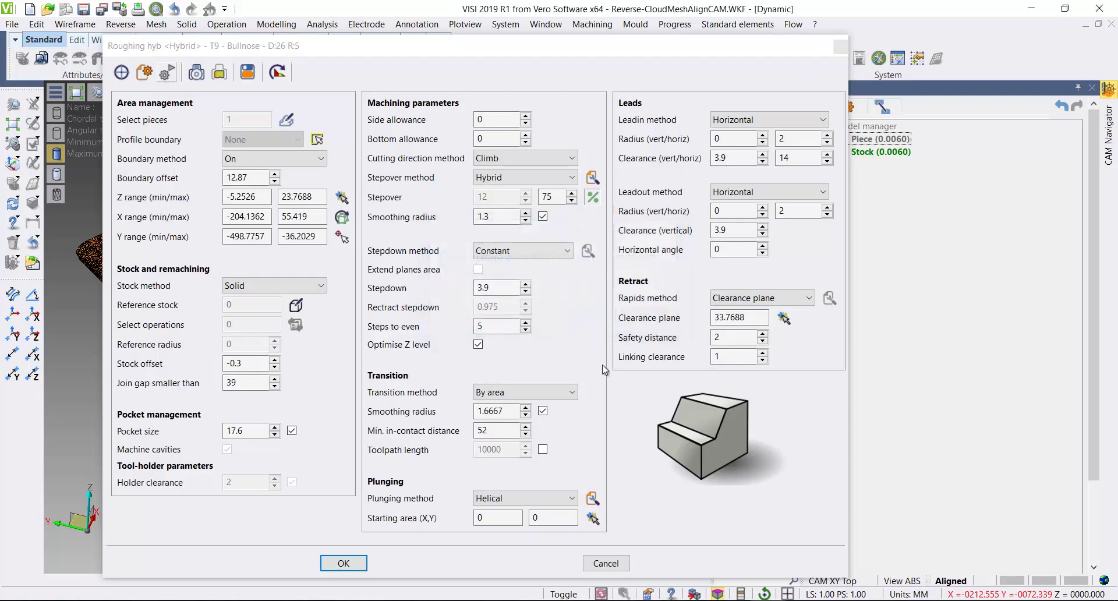
Set the roughing side and bottom allowances to 0.5 and the stepdown to 1, and confirm the operation.
{"action": "left_click", "coordinate": [501, 125]}
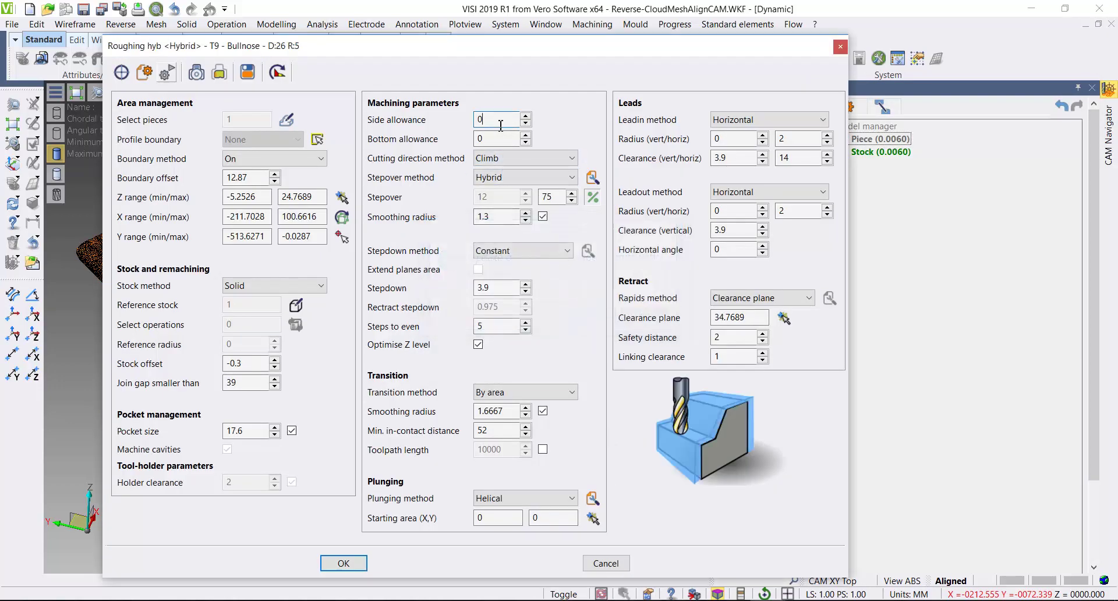
{"action": "key", "text": "Tab"}
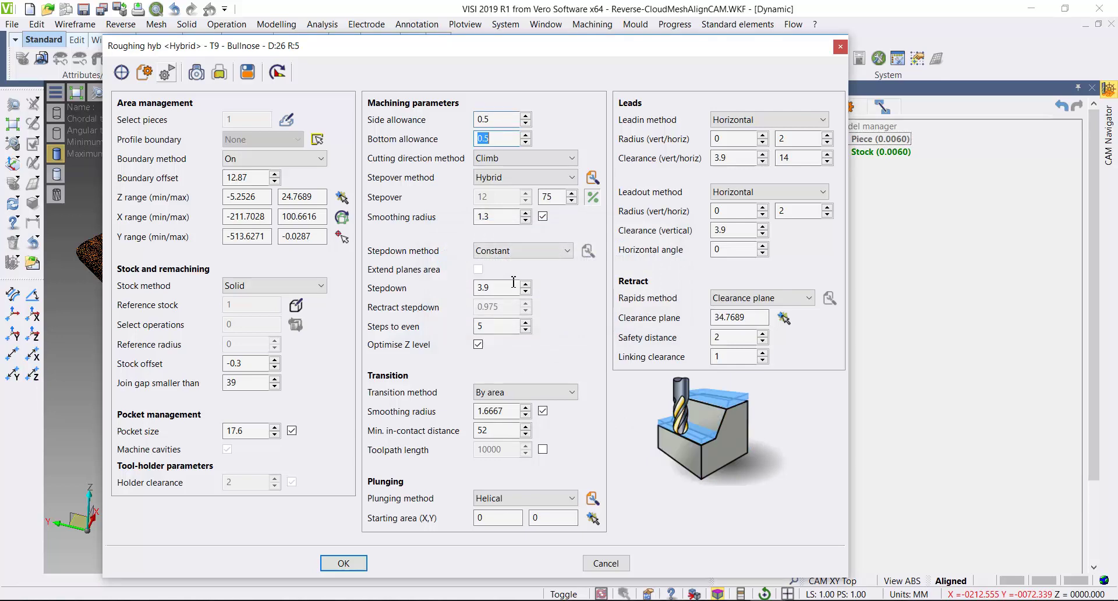
{"action": "type", "text": "0.5"}
{"action": "left_click", "coordinate": [513, 286]}
{"action": "key", "text": "Tab"}
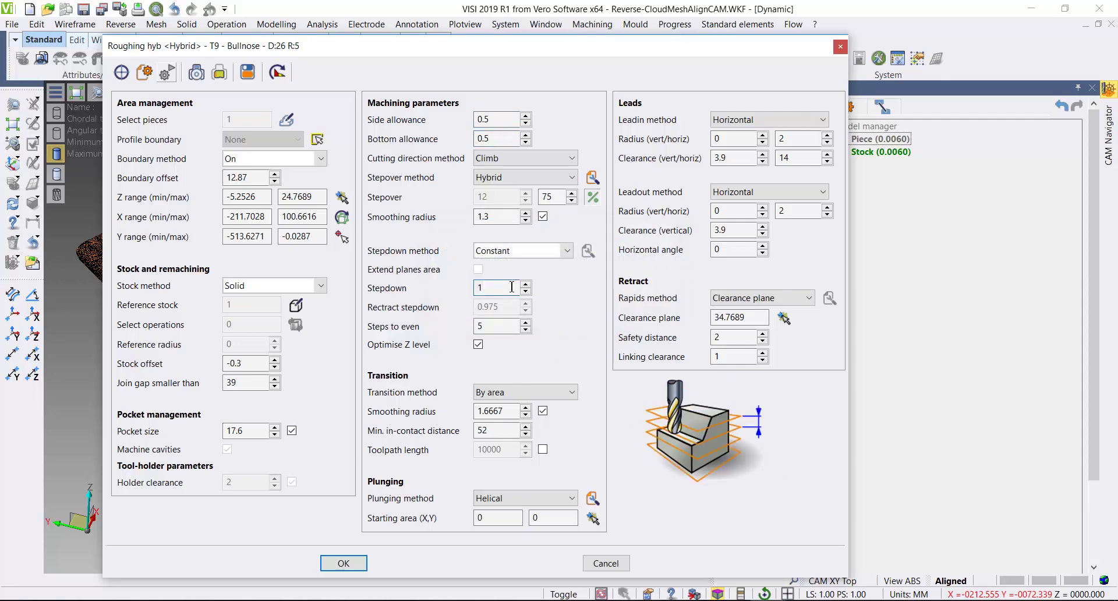
{"action": "left_click", "coordinate": [344, 564]}
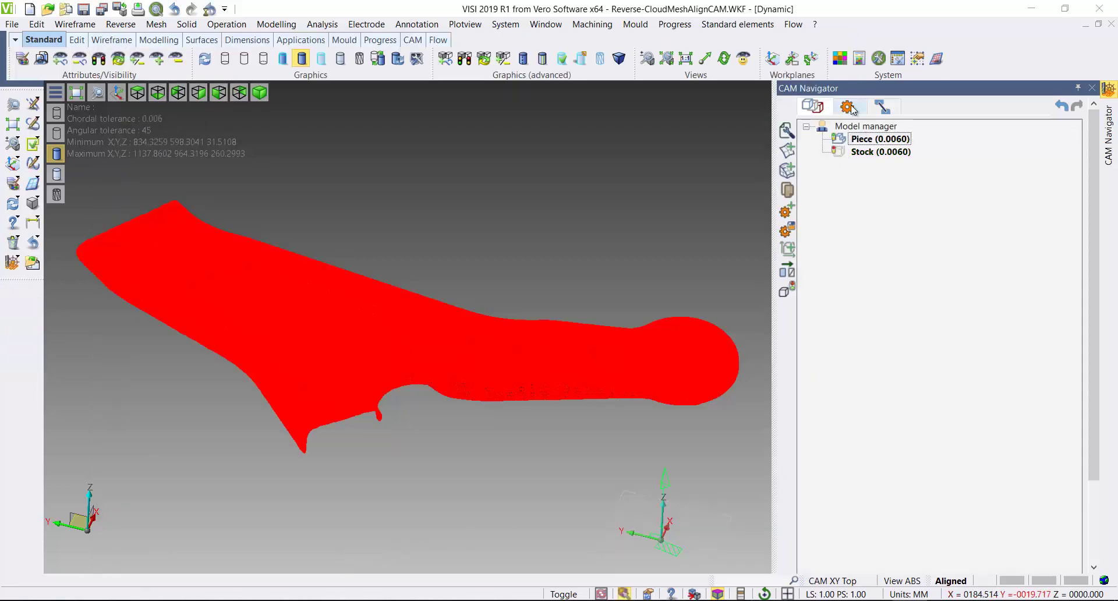
Calculate the Roughing hybrid toolpath from the project's operation list and hide it again.
{"action": "left_click", "coordinate": [881, 177]}
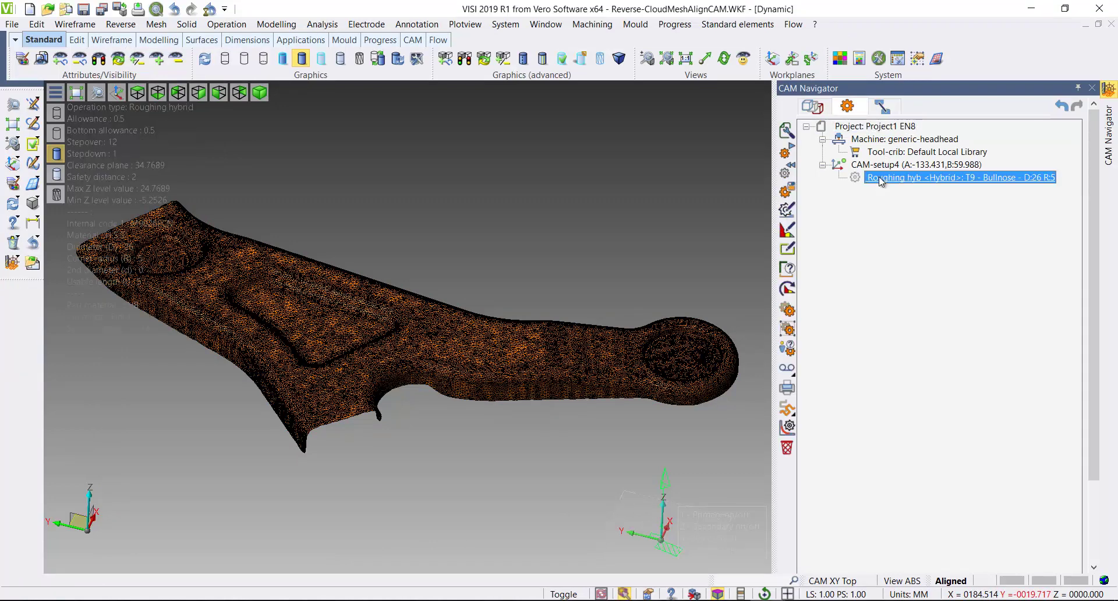
{"action": "right_click", "coordinate": [881, 177]}
{"action": "left_click", "coordinate": [916, 213]}
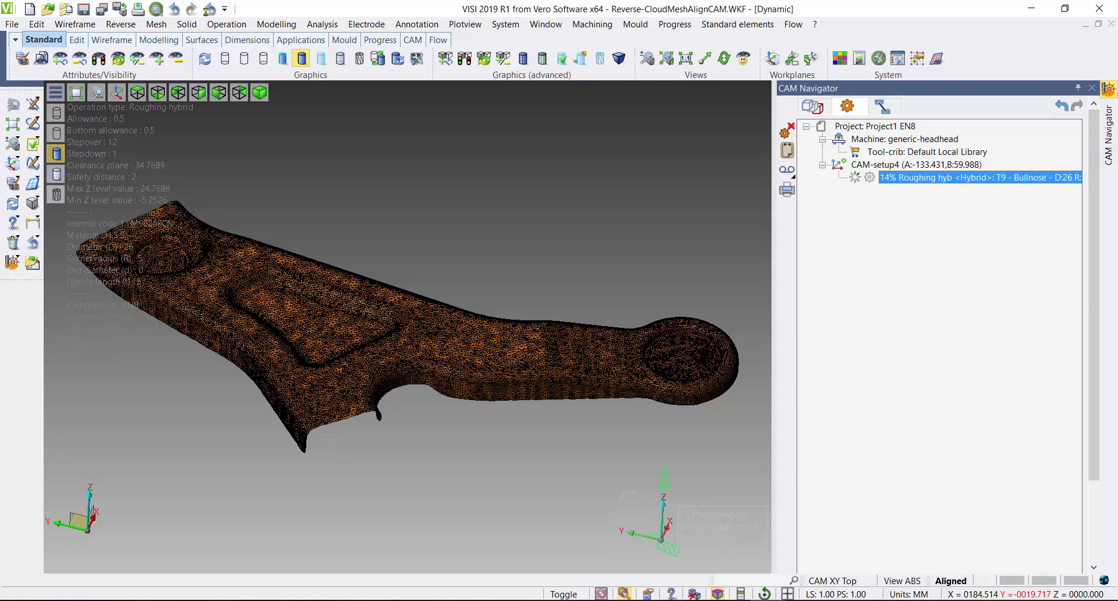
{"action": "left_click", "coordinate": [855, 179]}
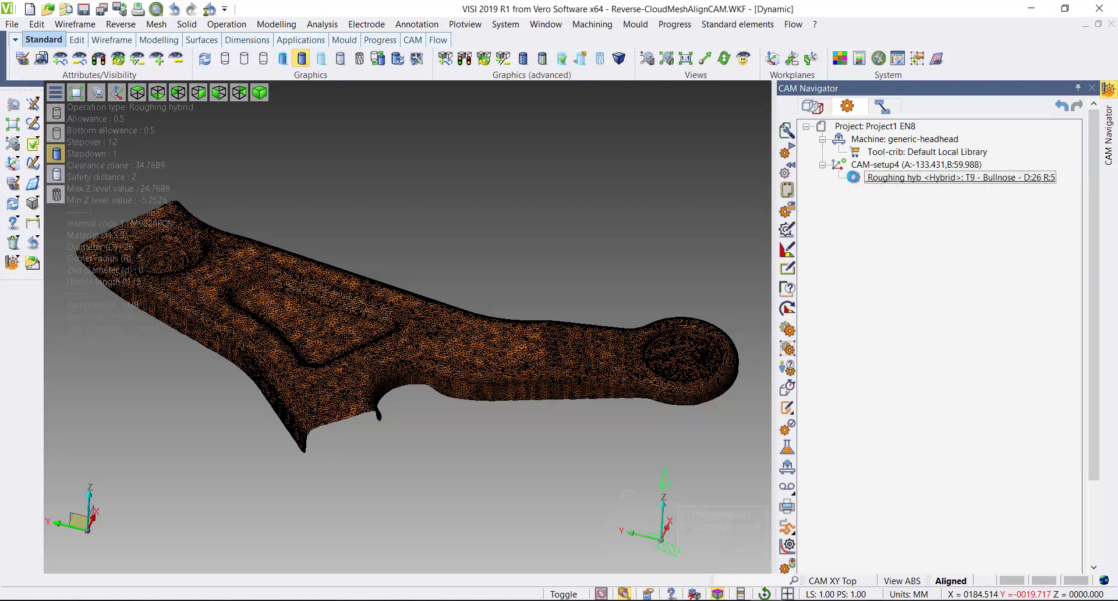
Add a Finishing standard operation from the 3ax standard operations to the piece, using the 4 mm ballnose tool T1.
{"action": "left_click", "coordinate": [813, 106]}
{"action": "left_click", "coordinate": [838, 139]}
{"action": "right_click", "coordinate": [868, 145]}
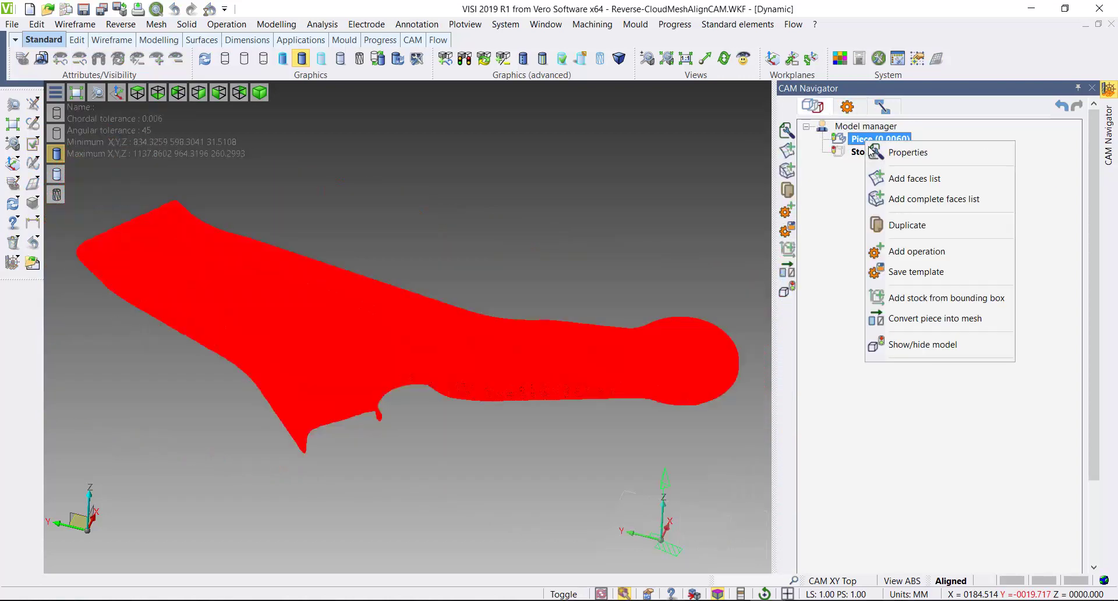
{"action": "left_click", "coordinate": [868, 250]}
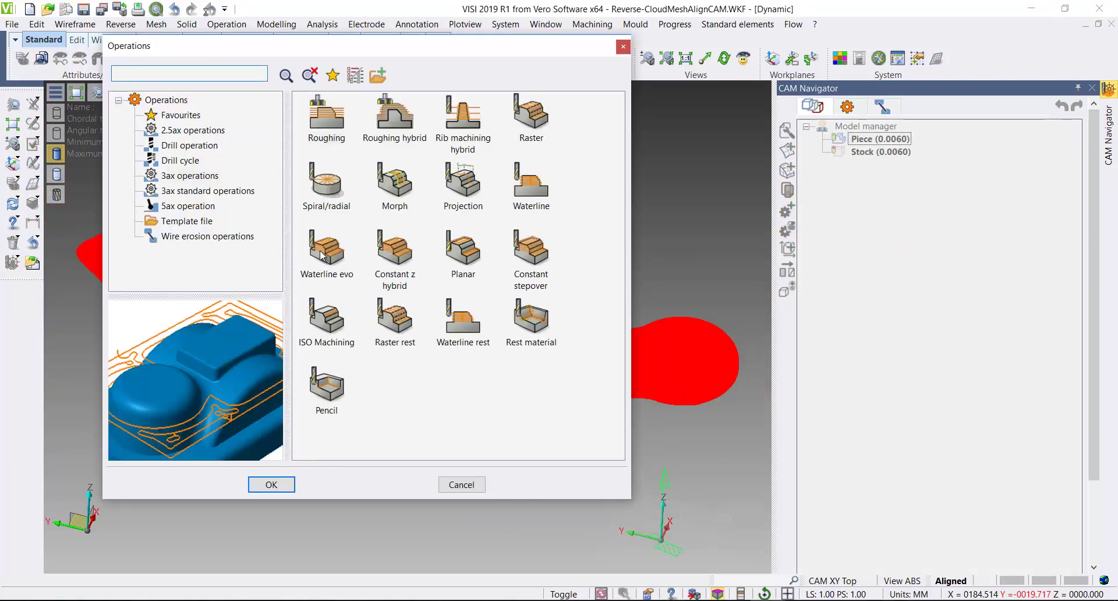
{"action": "left_click", "coordinate": [218, 189]}
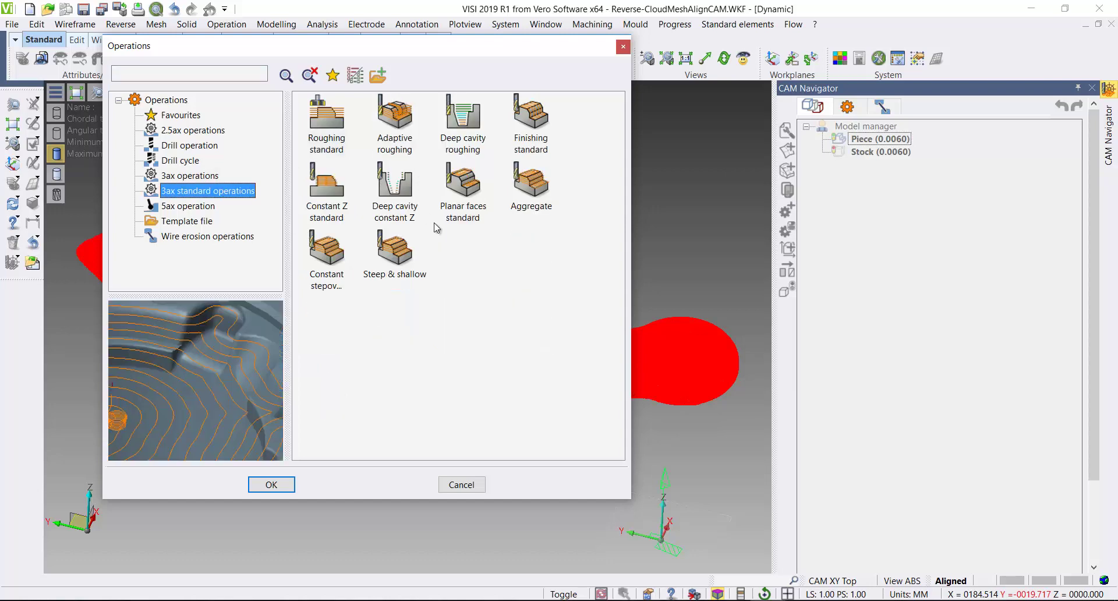
{"action": "left_click", "coordinate": [532, 134]}
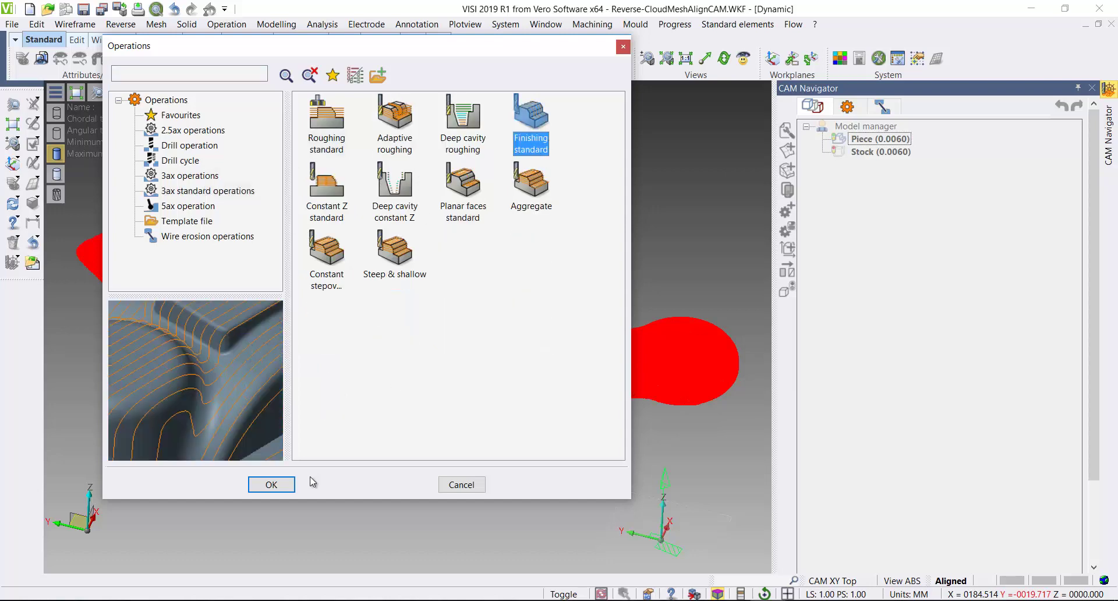
{"action": "left_click", "coordinate": [269, 485]}
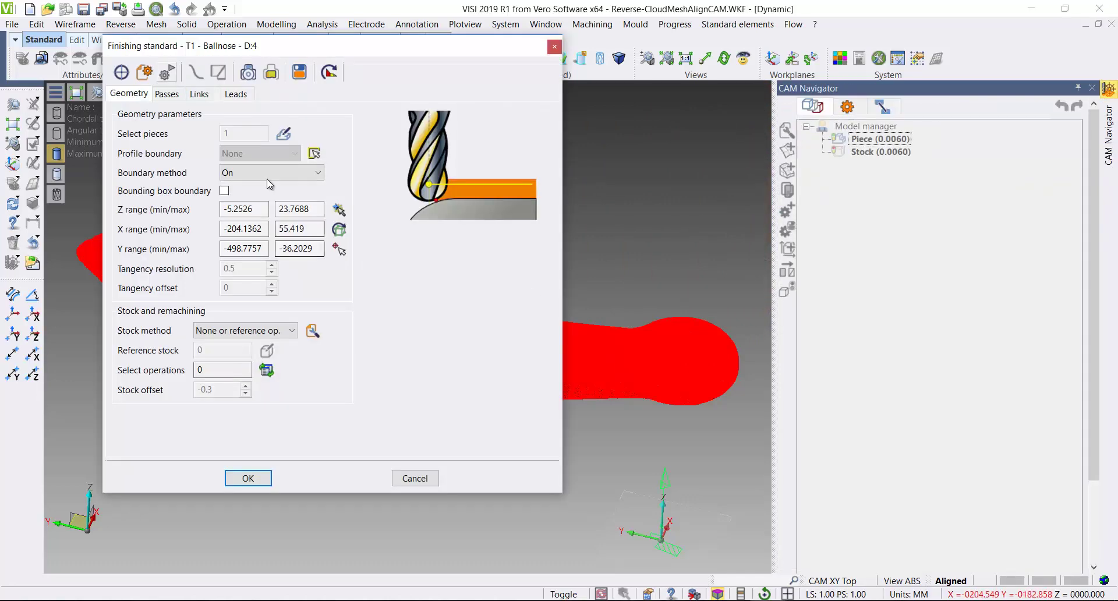
Set the finishing raster passes to stepover 0.2, stroke angle 45 and a maximum angle limit of 85, and confirm the operation.
{"action": "left_click", "coordinate": [167, 94]}
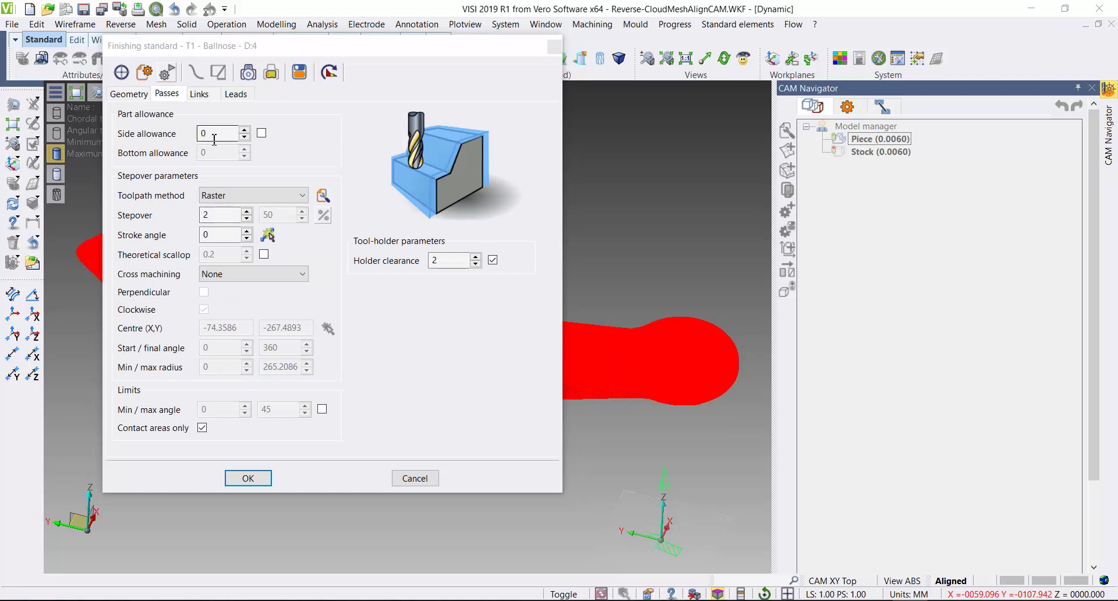
{"action": "left_click", "coordinate": [228, 215]}
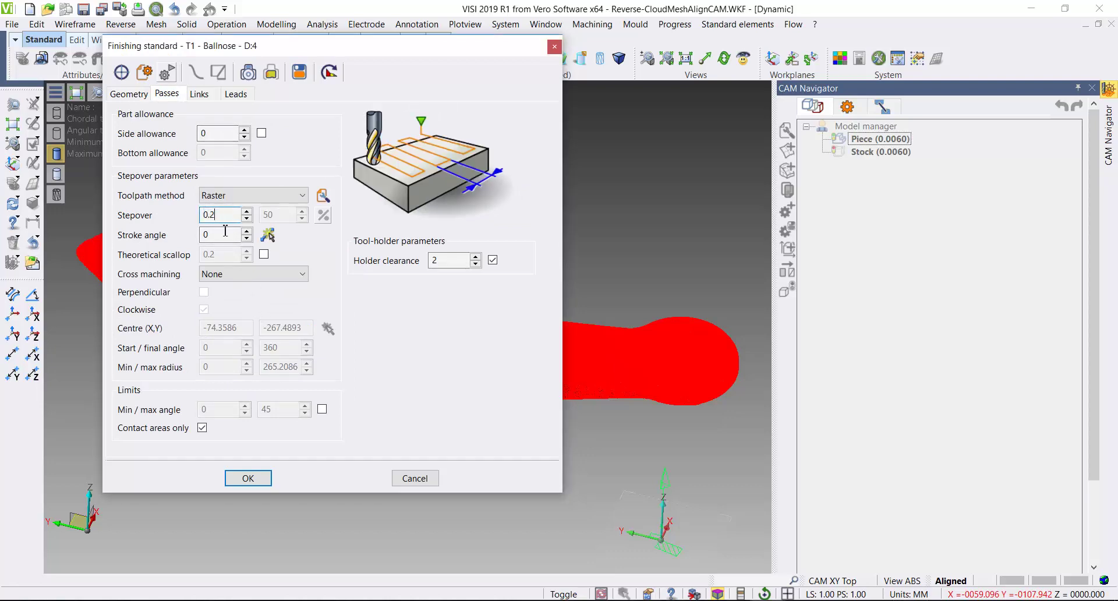
{"action": "left_click", "coordinate": [322, 409]}
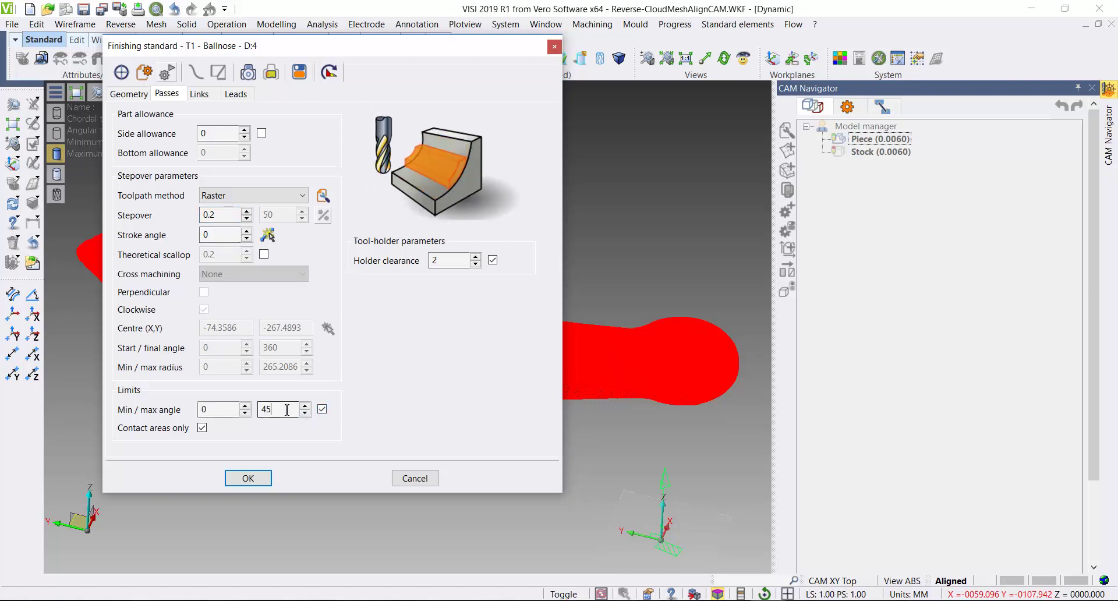
{"action": "double_click", "coordinate": [287, 409]}
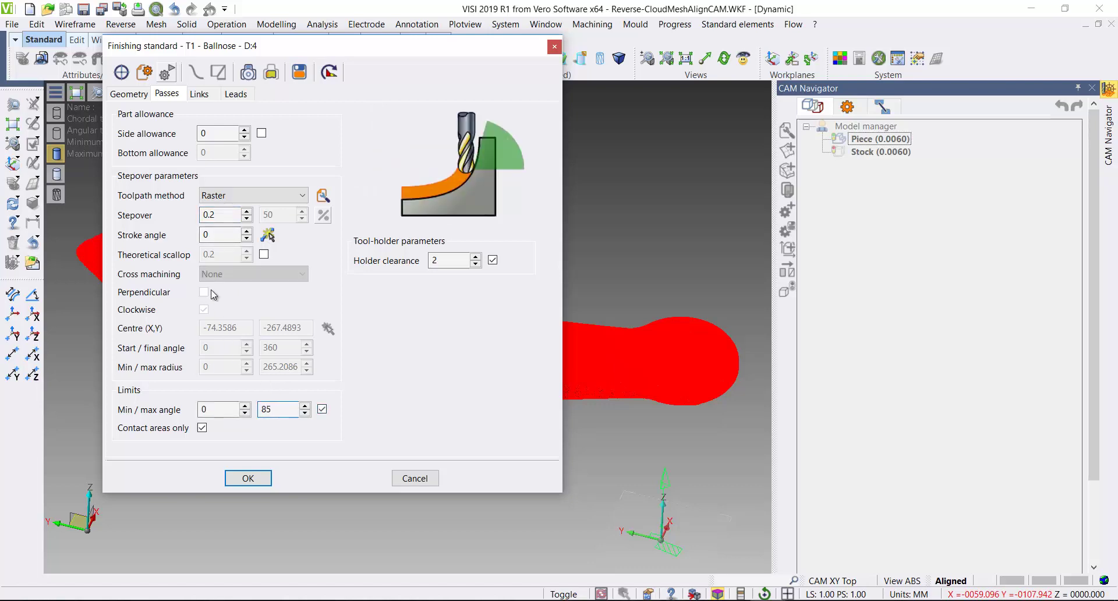
{"action": "double_click", "coordinate": [219, 235]}
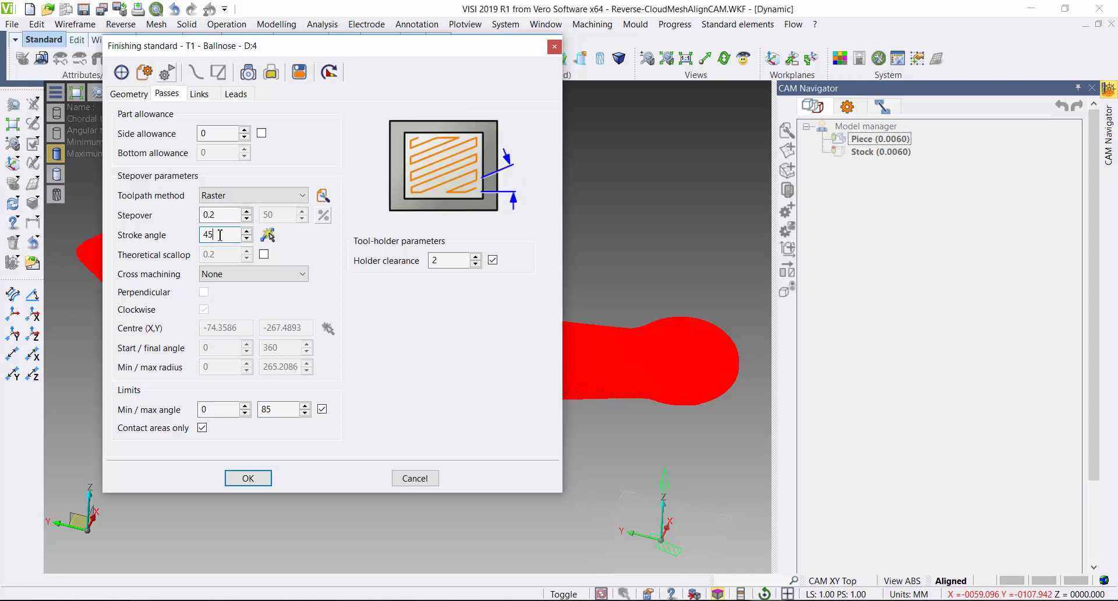
{"action": "left_click", "coordinate": [240, 477]}
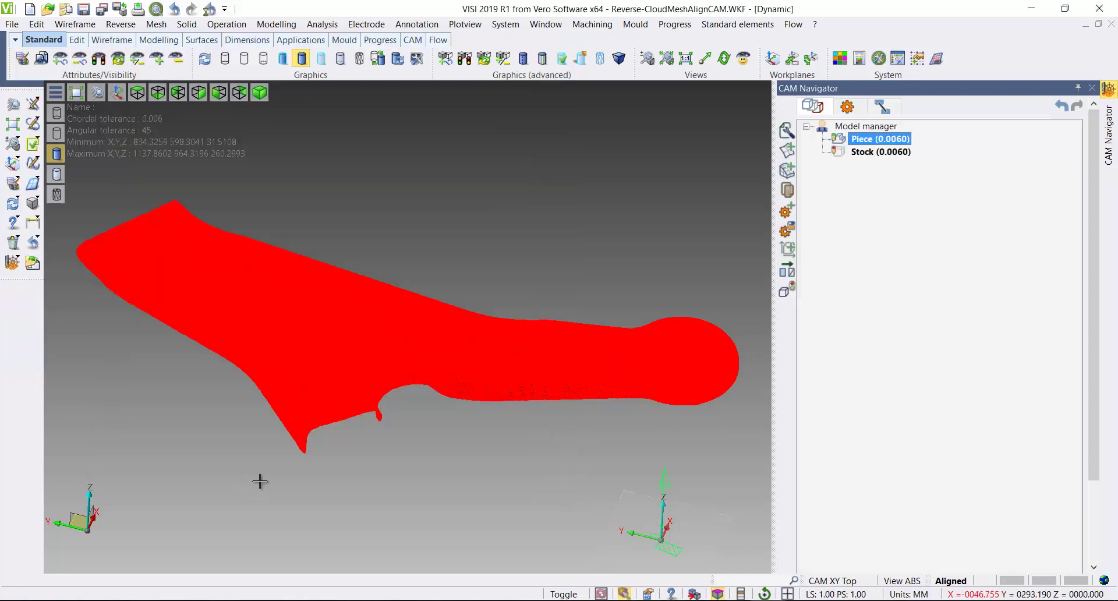
Calculate the Finishing standard toolpath from the project's operation list and hide it again.
{"action": "left_click", "coordinate": [854, 110]}
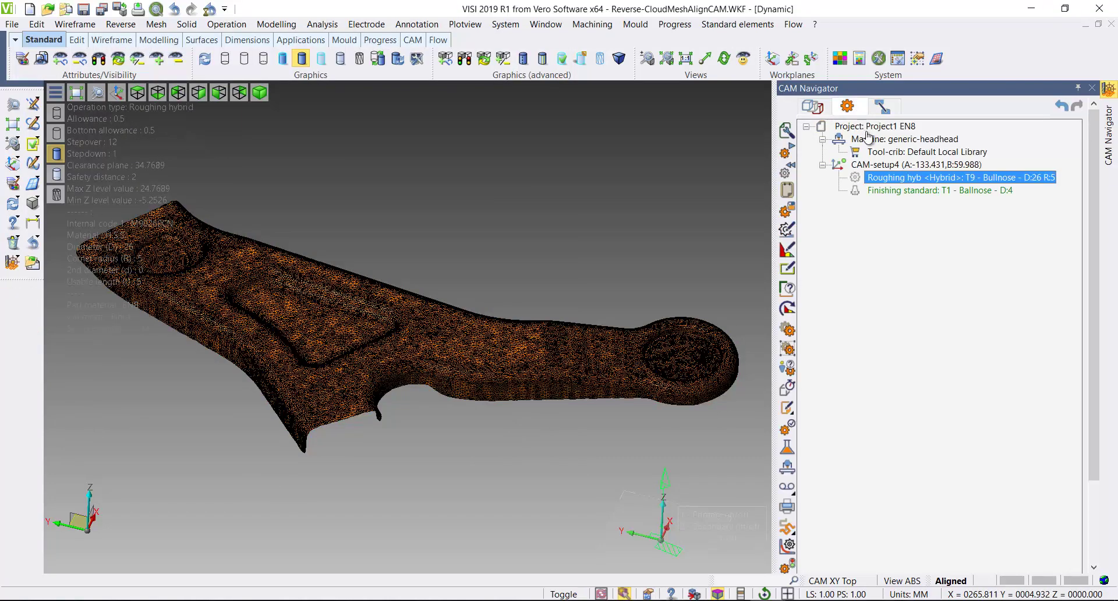
{"action": "left_click", "coordinate": [889, 191]}
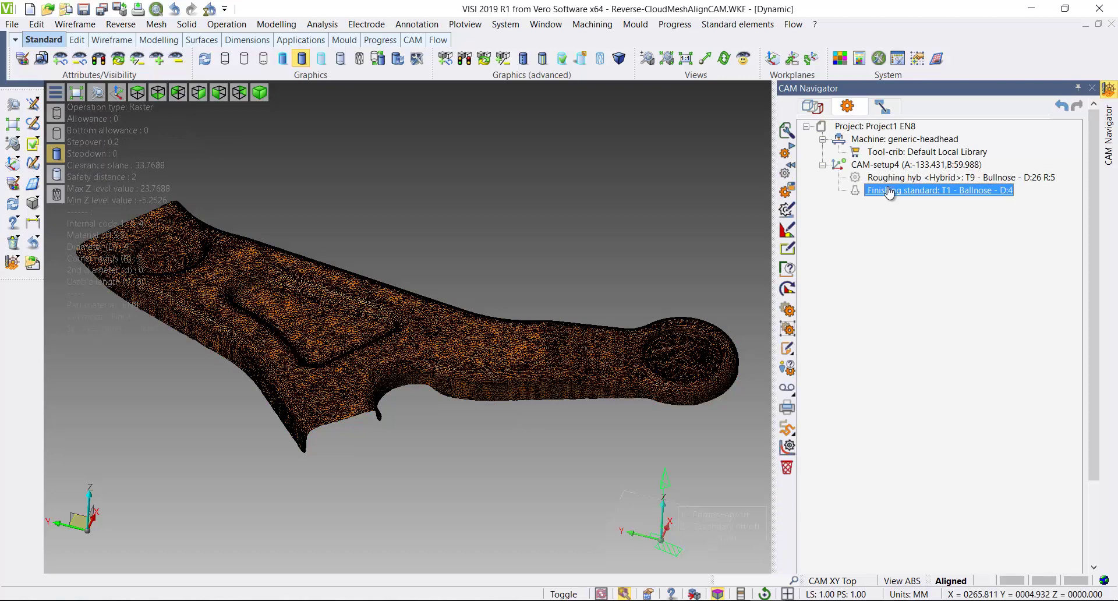
{"action": "right_click", "coordinate": [889, 190]}
{"action": "left_click", "coordinate": [941, 222]}
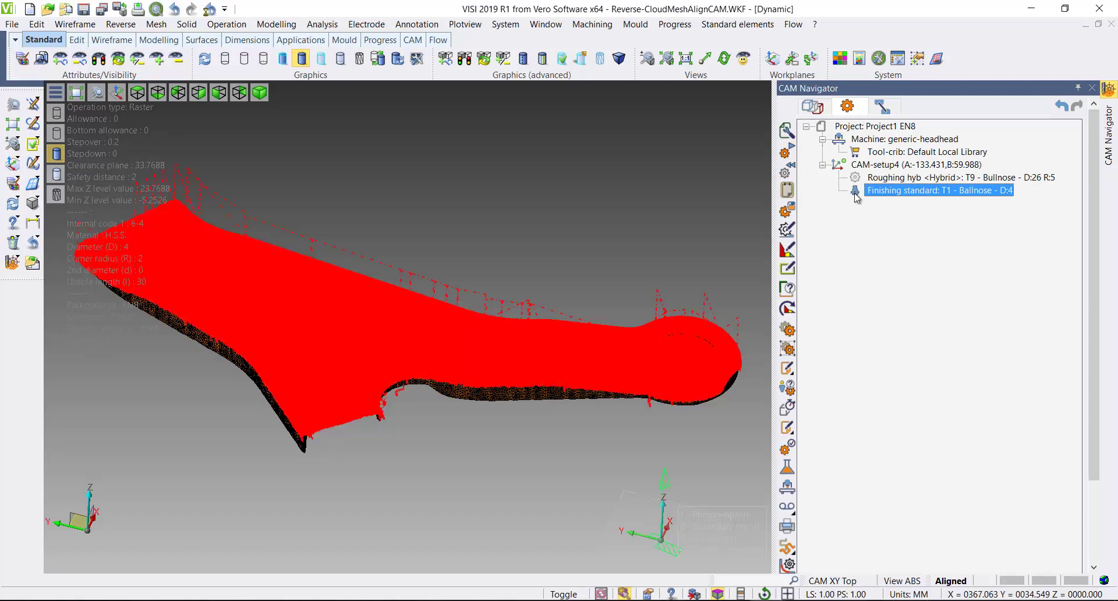
{"action": "left_click", "coordinate": [856, 195]}
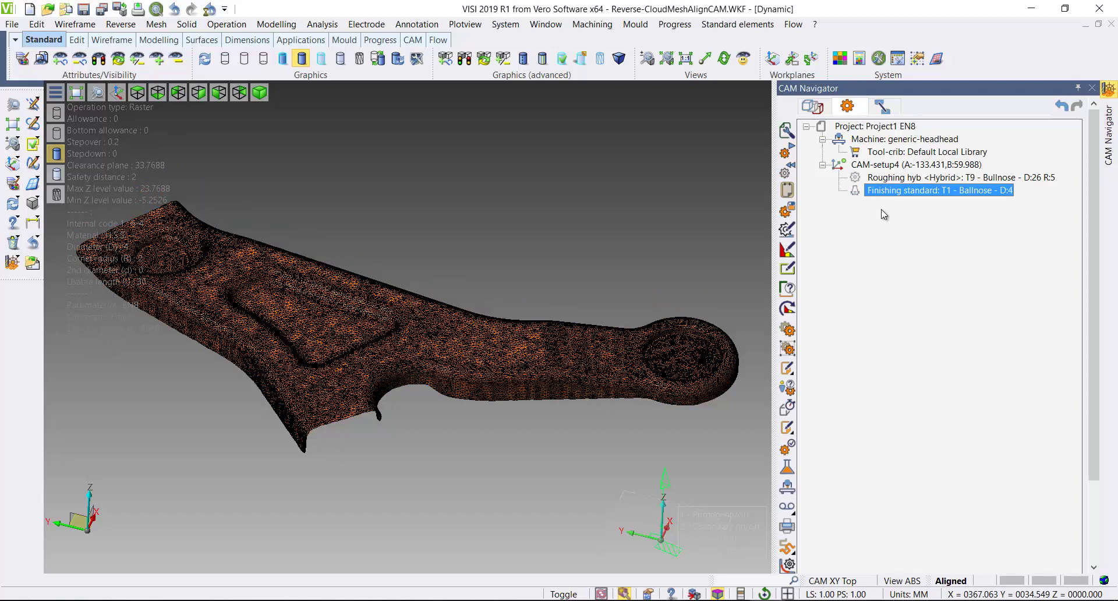
Launch the kinematics simulation for the roughing and finishing operations together.
{"action": "left_click", "coordinate": [897, 178], "text": "ctrl"}
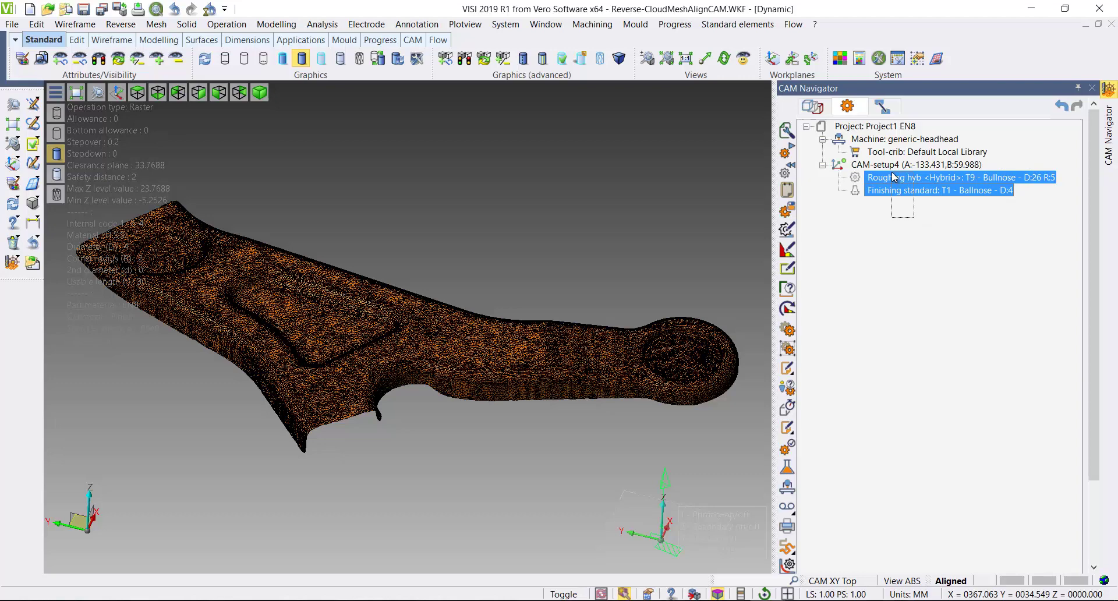
{"action": "right_click", "coordinate": [897, 185]}
{"action": "left_click", "coordinate": [959, 468]}
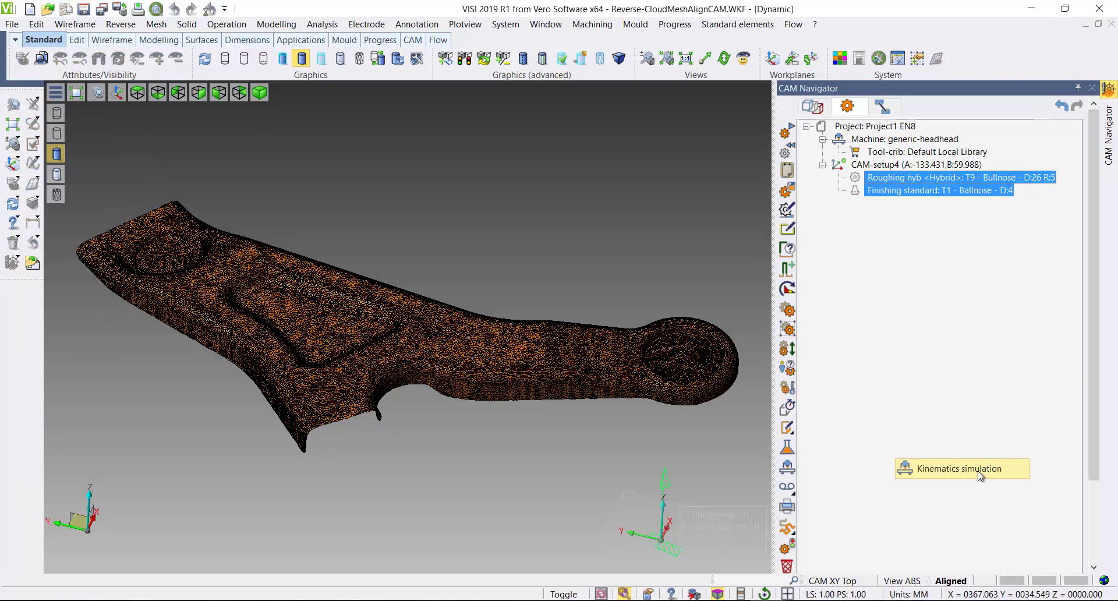
Play the material-removal simulation of the Roughing hyb operation on the stock block and pause it partway through.
{"action": "left_click", "coordinate": [889, 536]}
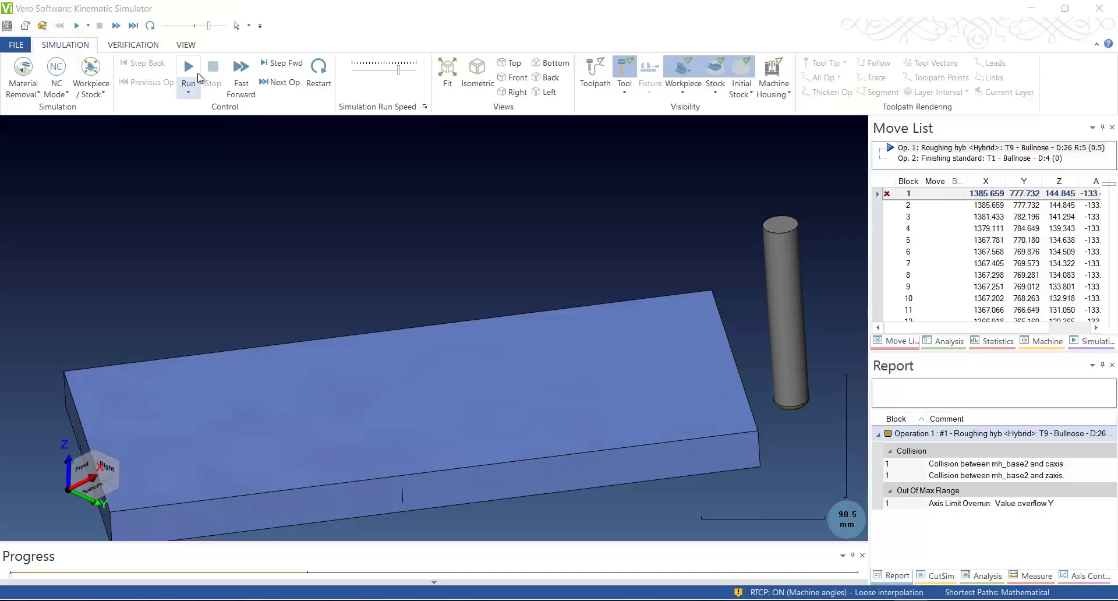
{"action": "left_click", "coordinate": [198, 80]}
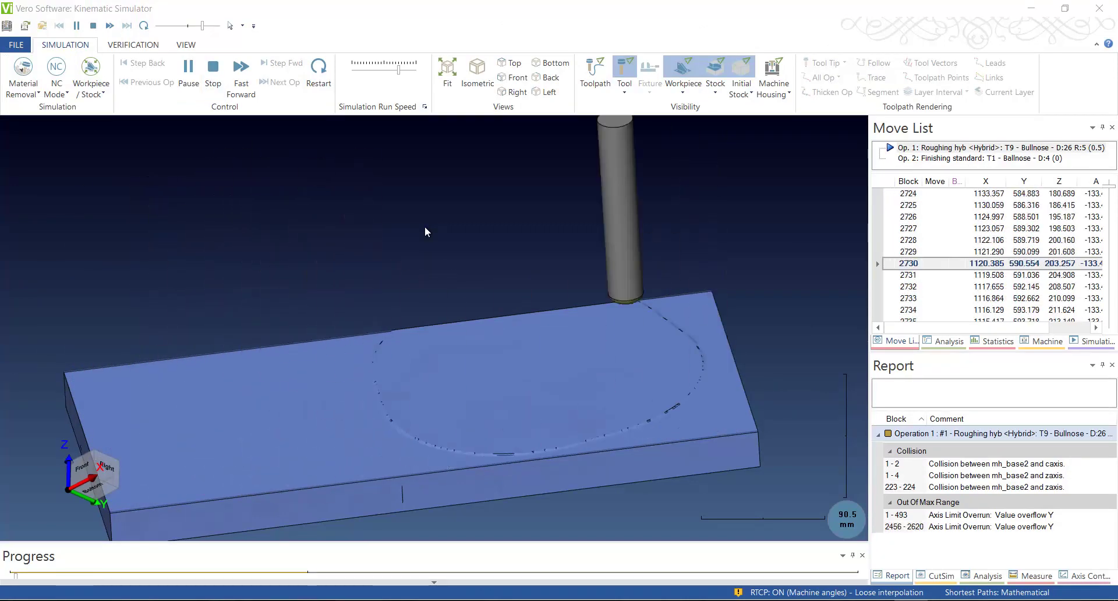
{"action": "left_click", "coordinate": [189, 70]}
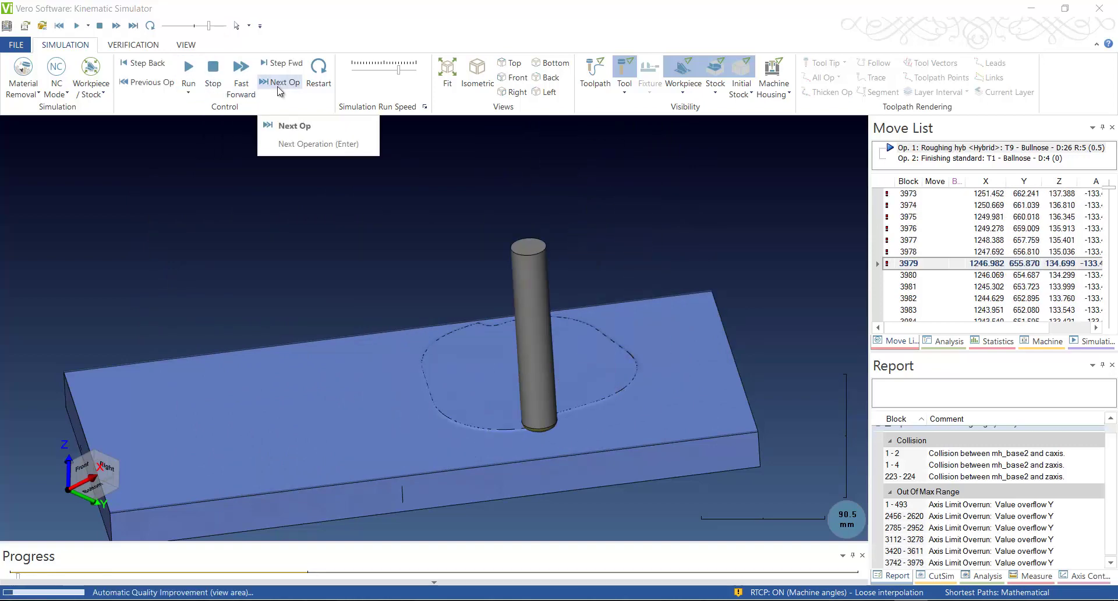
Skip ahead to the Finishing standard operation, play its simulation on the roughed stock and stop it partway through.
{"action": "left_click", "coordinate": [279, 87]}
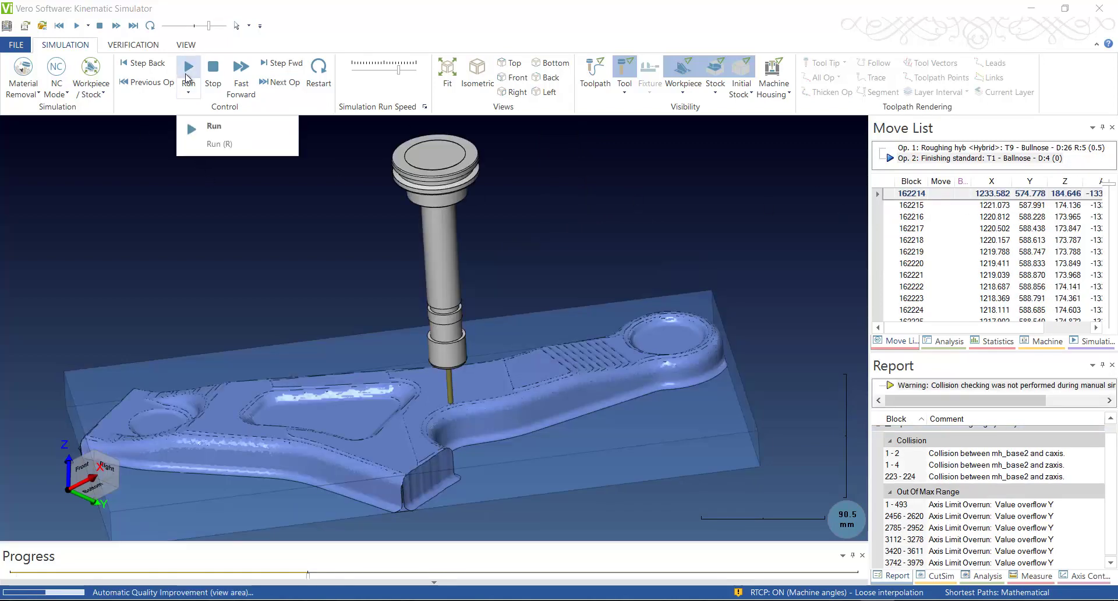
{"action": "left_click", "coordinate": [187, 78]}
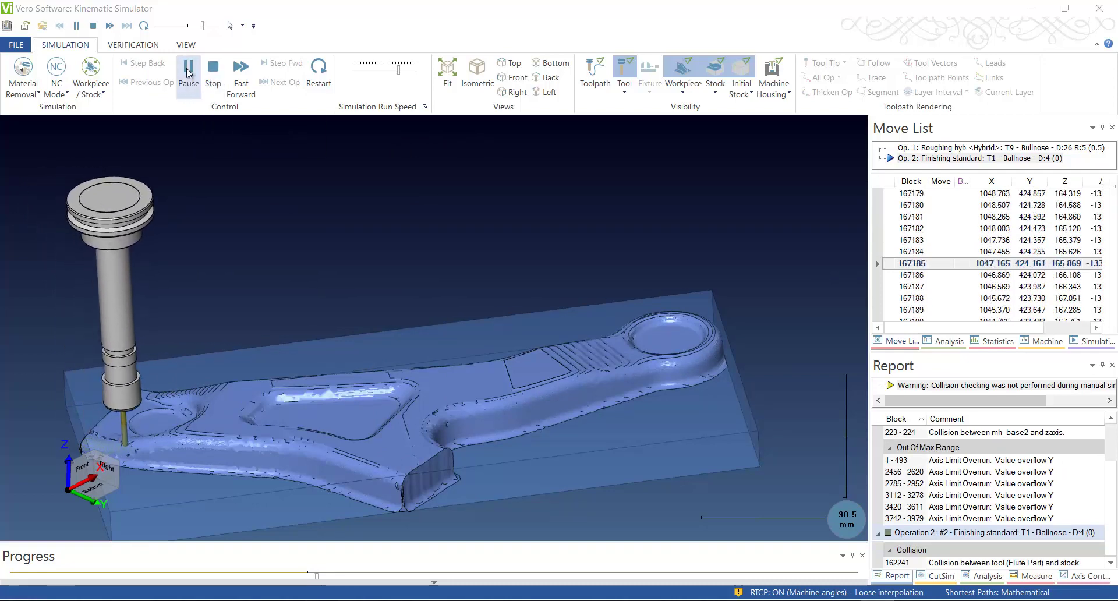
{"action": "left_click", "coordinate": [213, 79]}
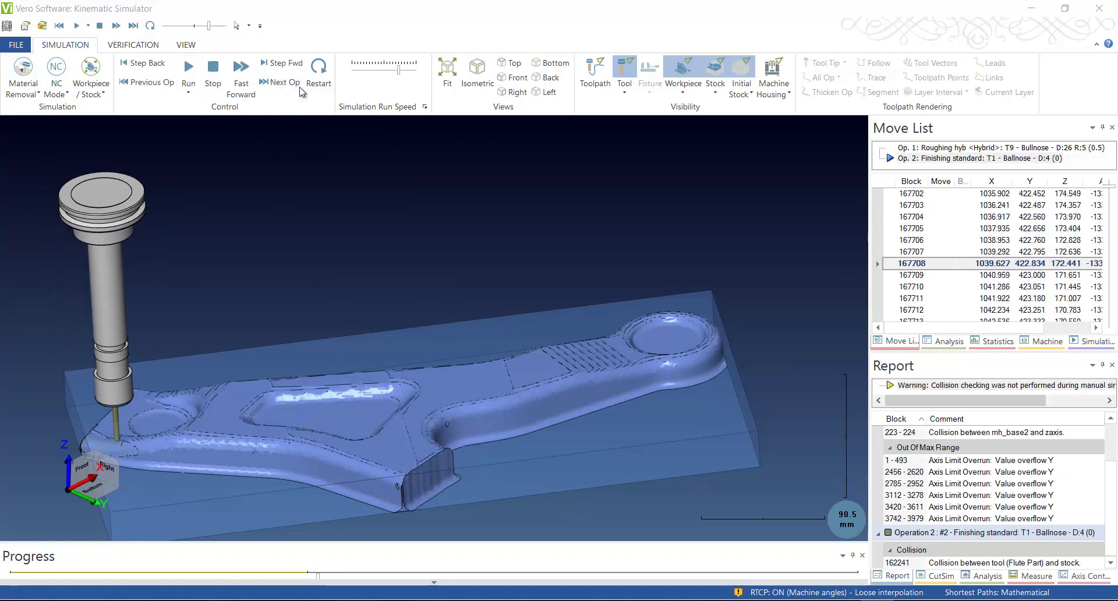